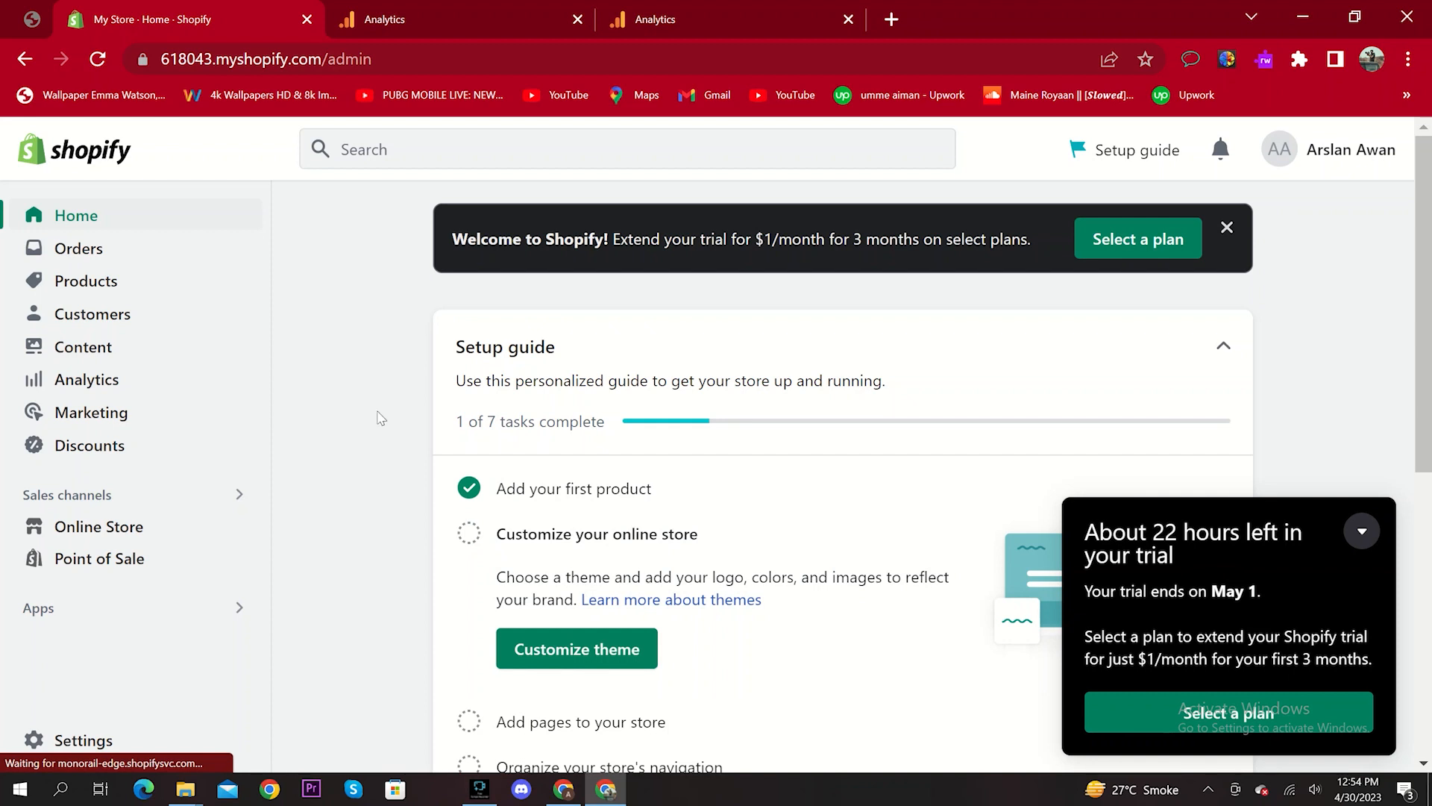
Switch to the Google Analytics welcome page and start the setup of a new account.
click(470, 9)
click(230, 60)
click(231, 59)
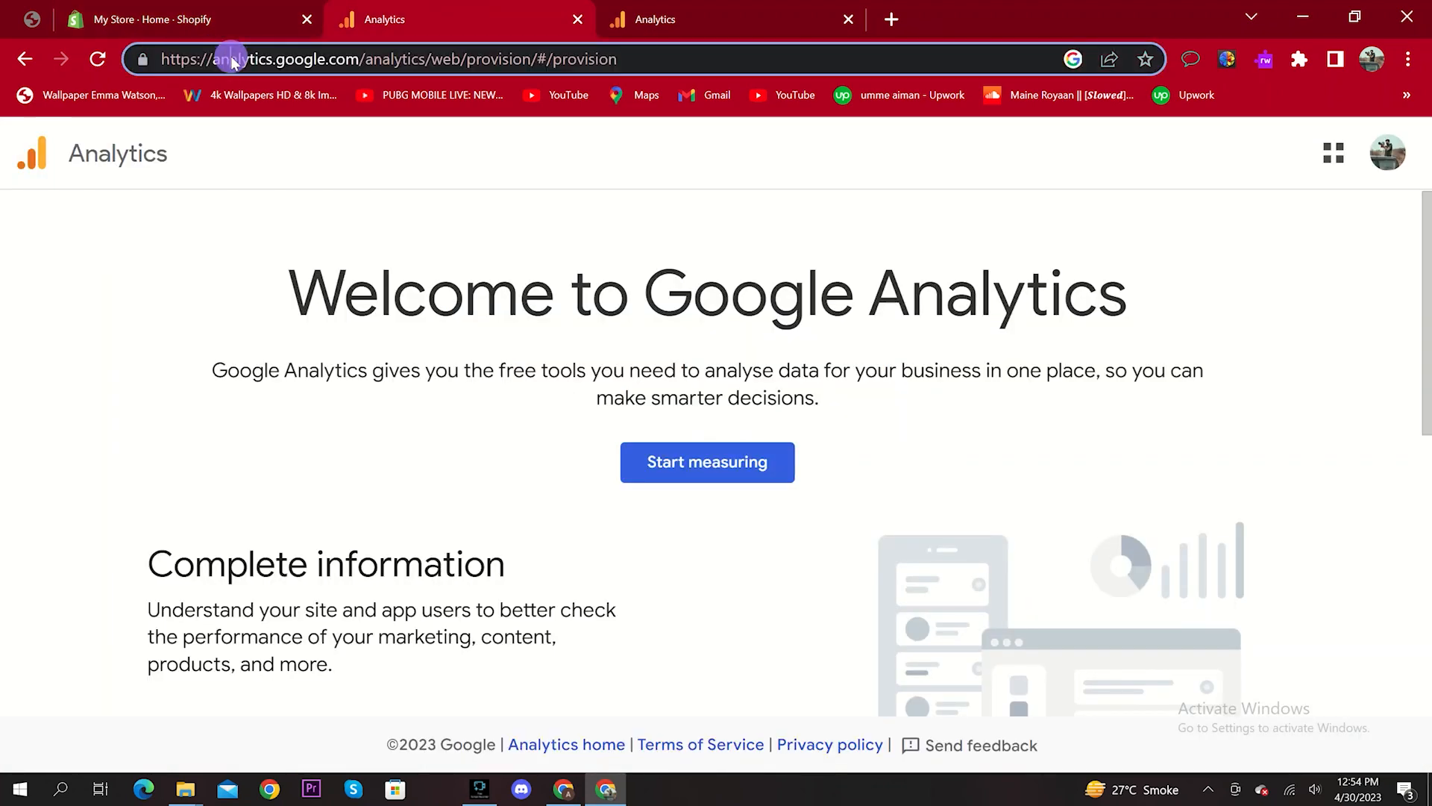
click(186, 239)
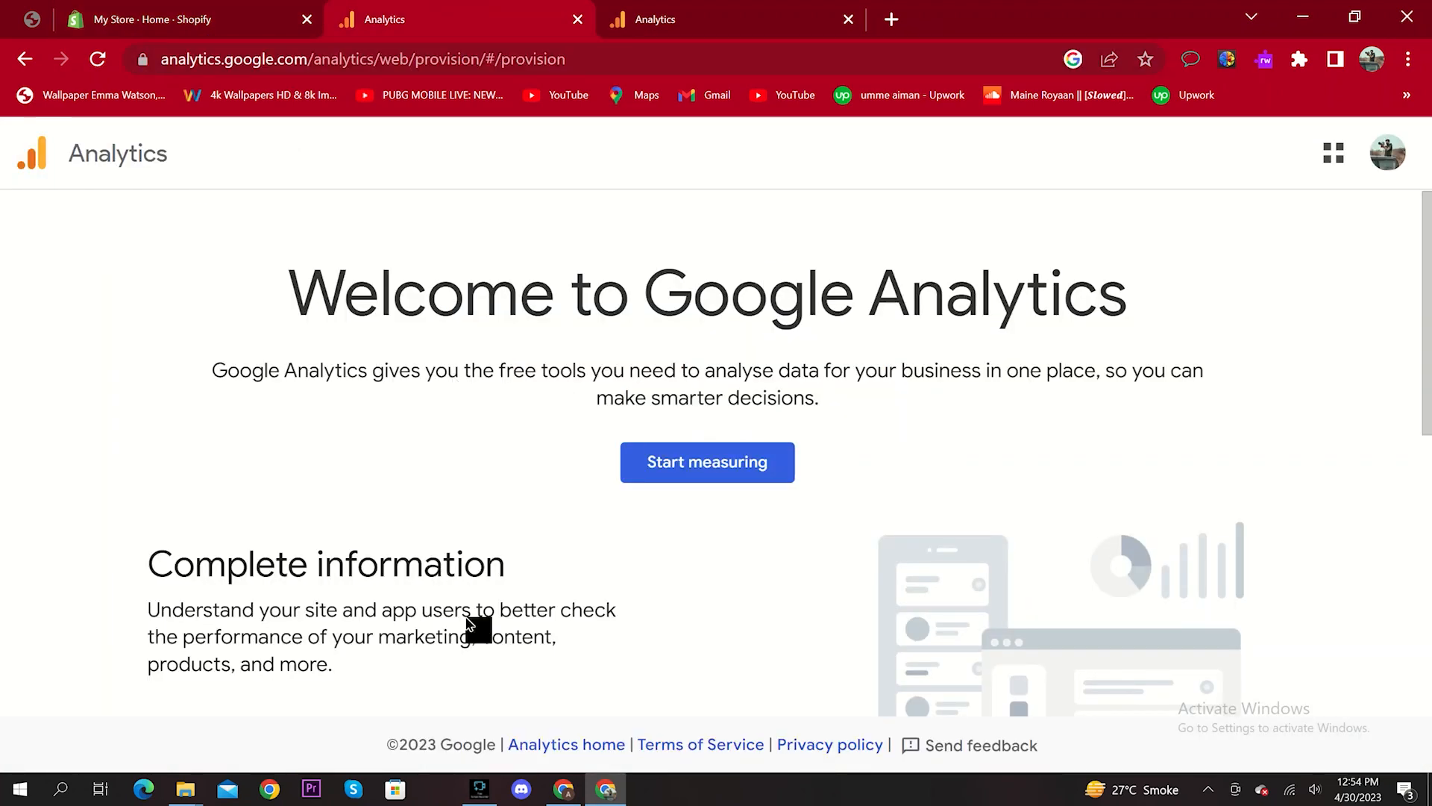
click(700, 477)
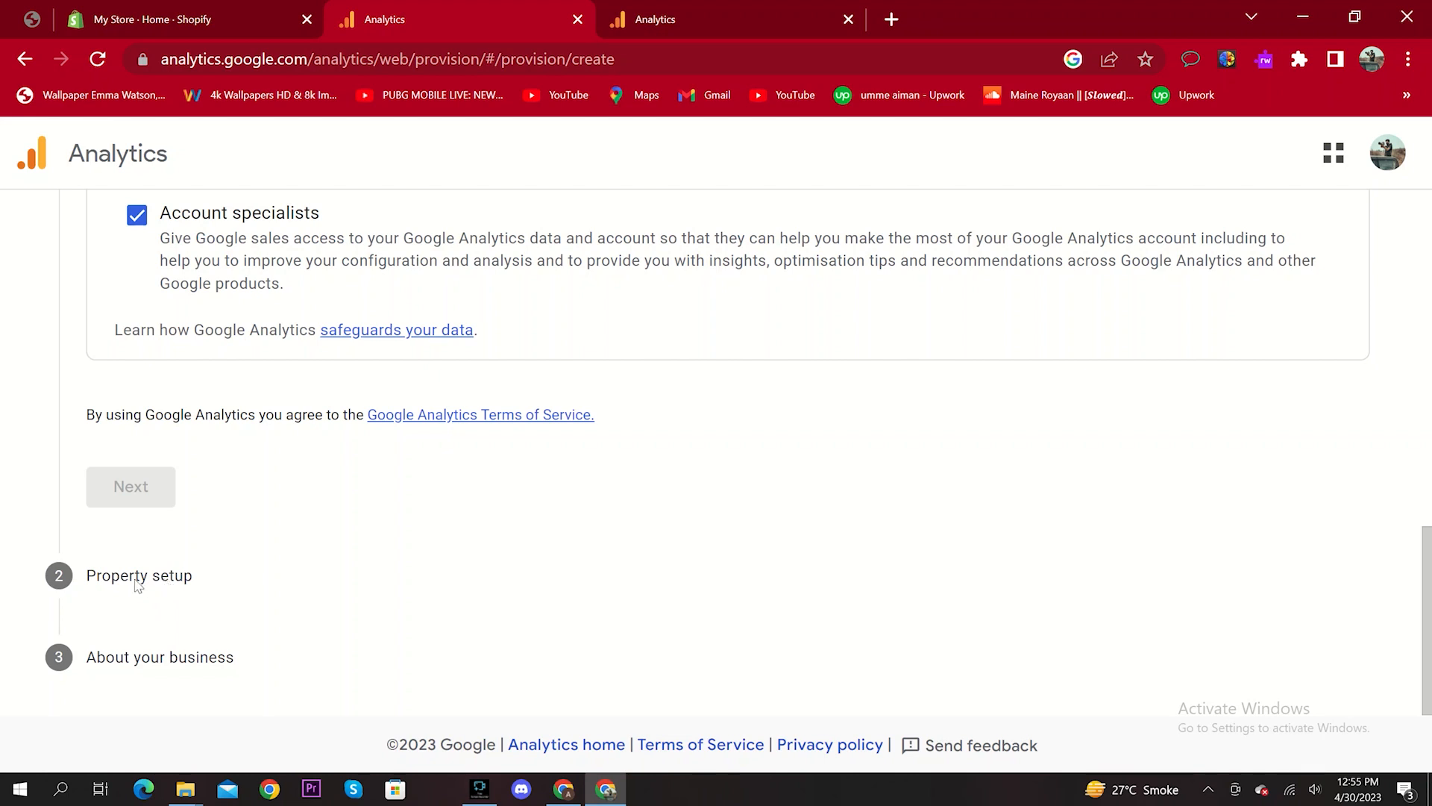
Fill in the account name with the owner's name and continue to the property setup.
scroll(269, 527, up, 6)
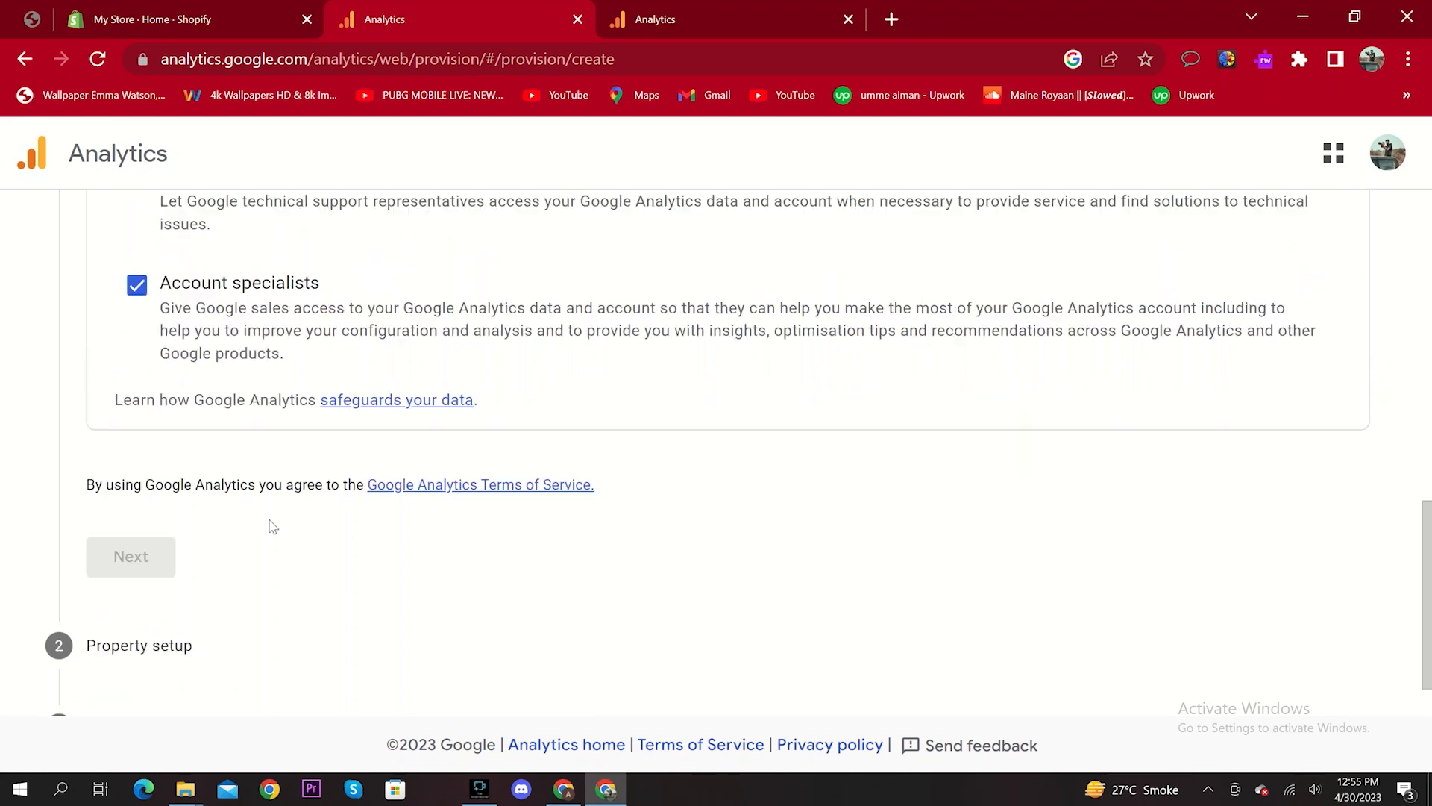
scroll(272, 526, up, 6)
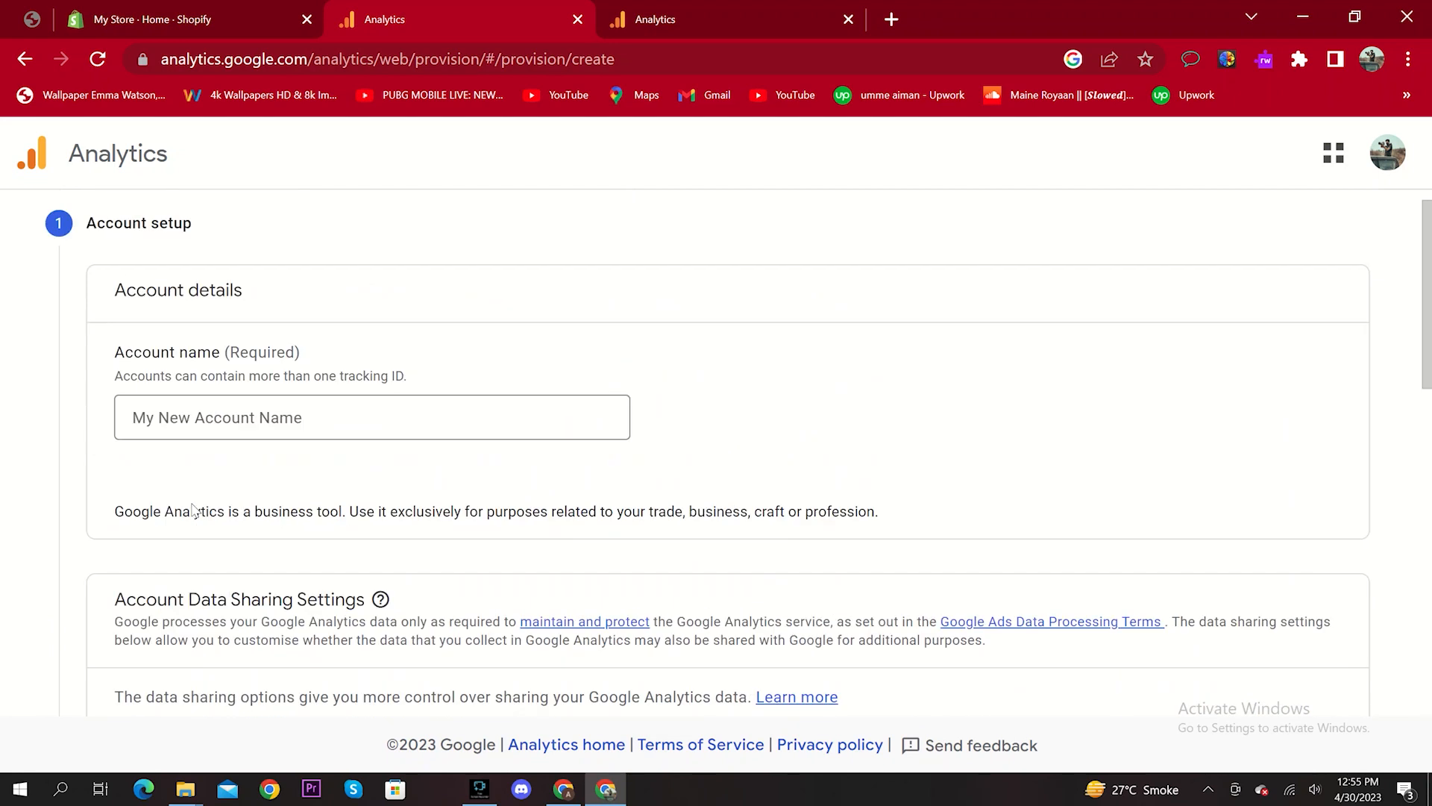
click(237, 441)
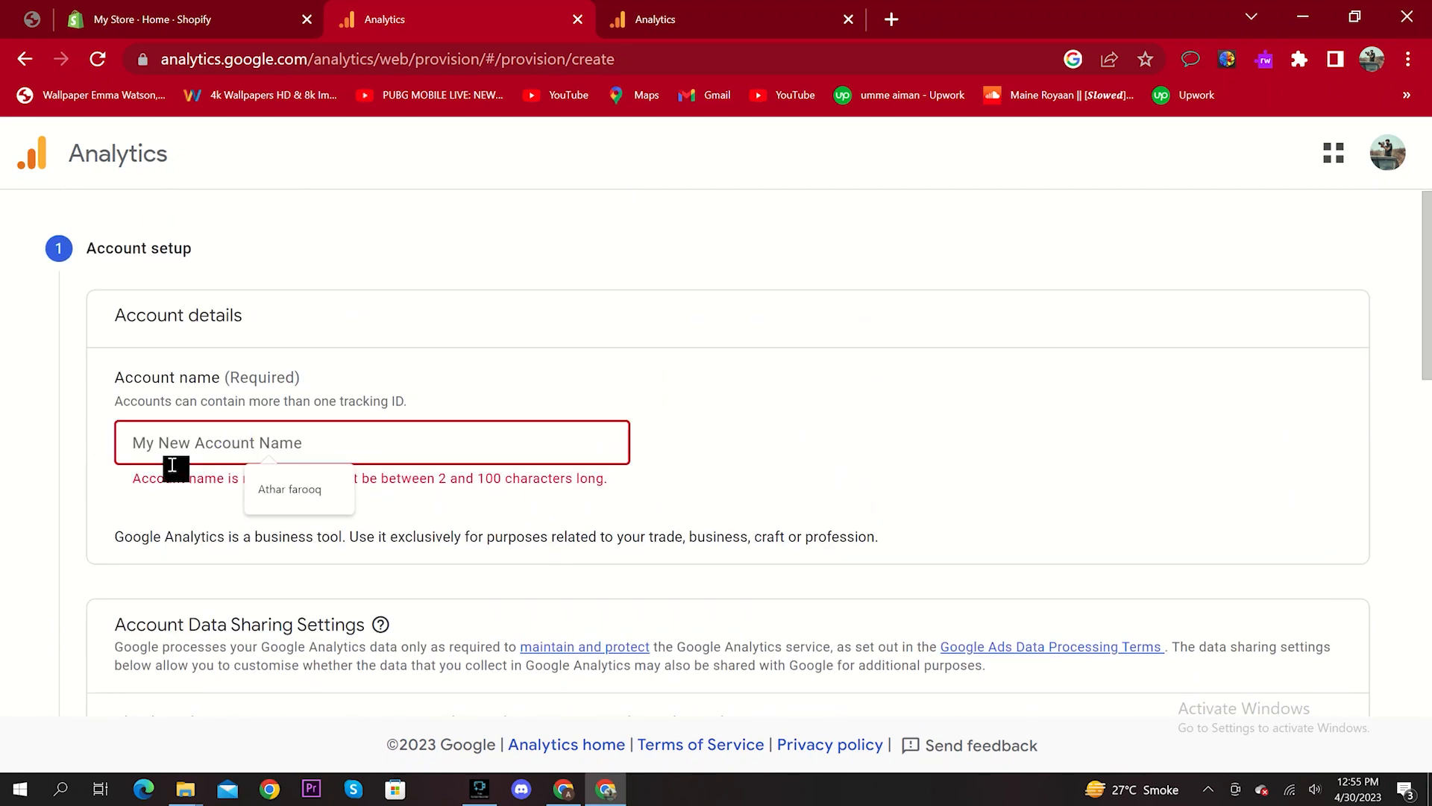
click(291, 489)
scroll(186, 478, down, 12)
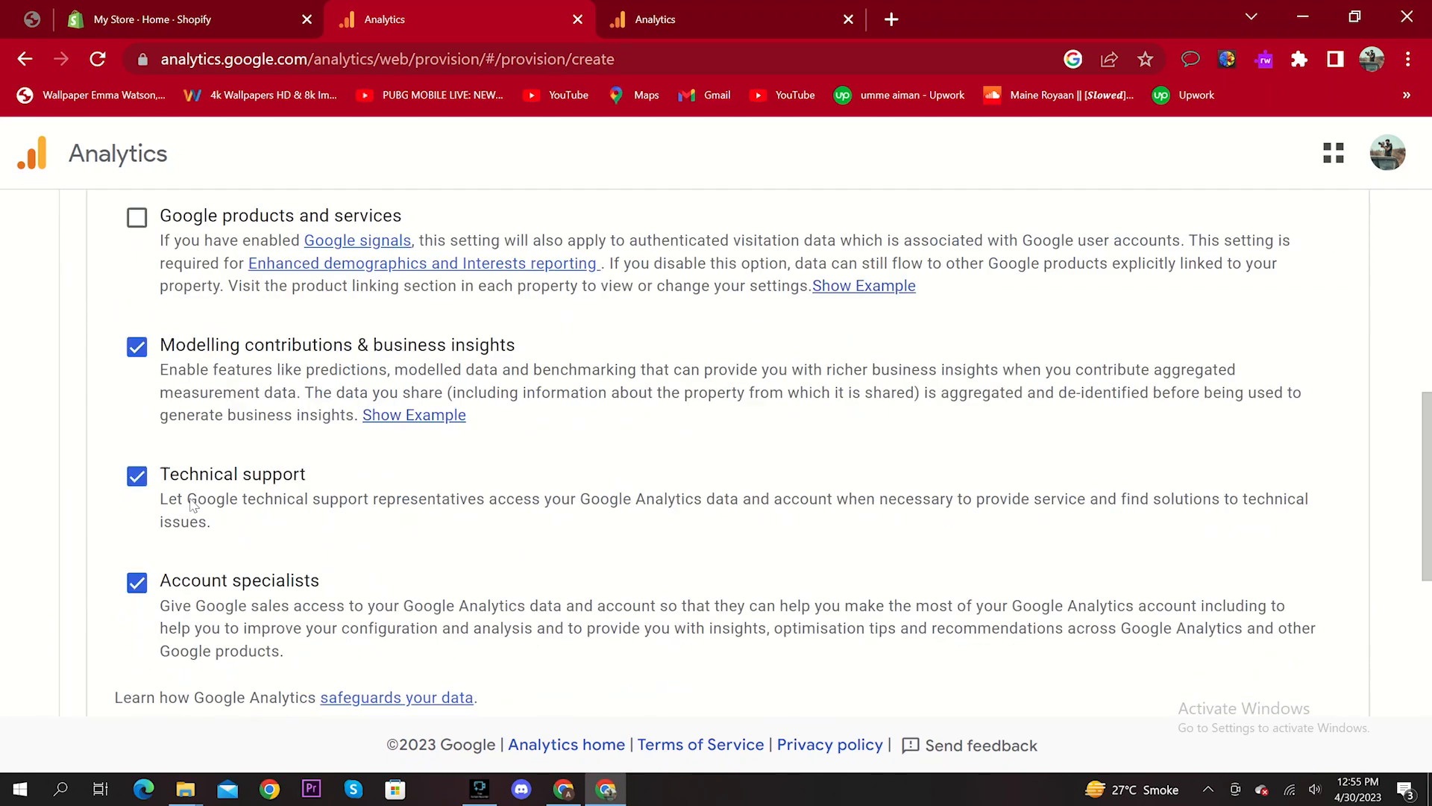
click(127, 489)
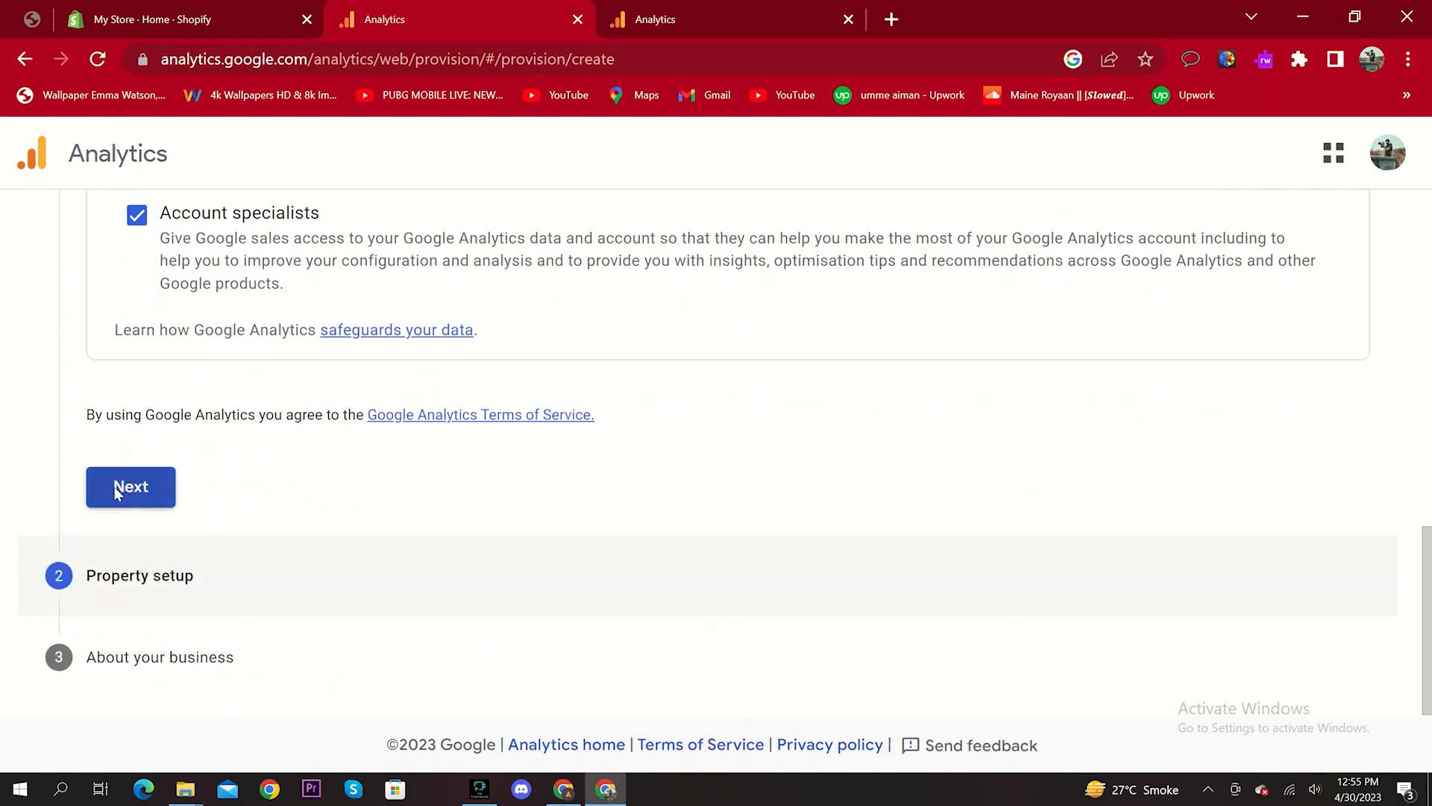
Name the Google Analytics 4 property "abcvc" and continue to the business details.
scroll(239, 429, up, 5)
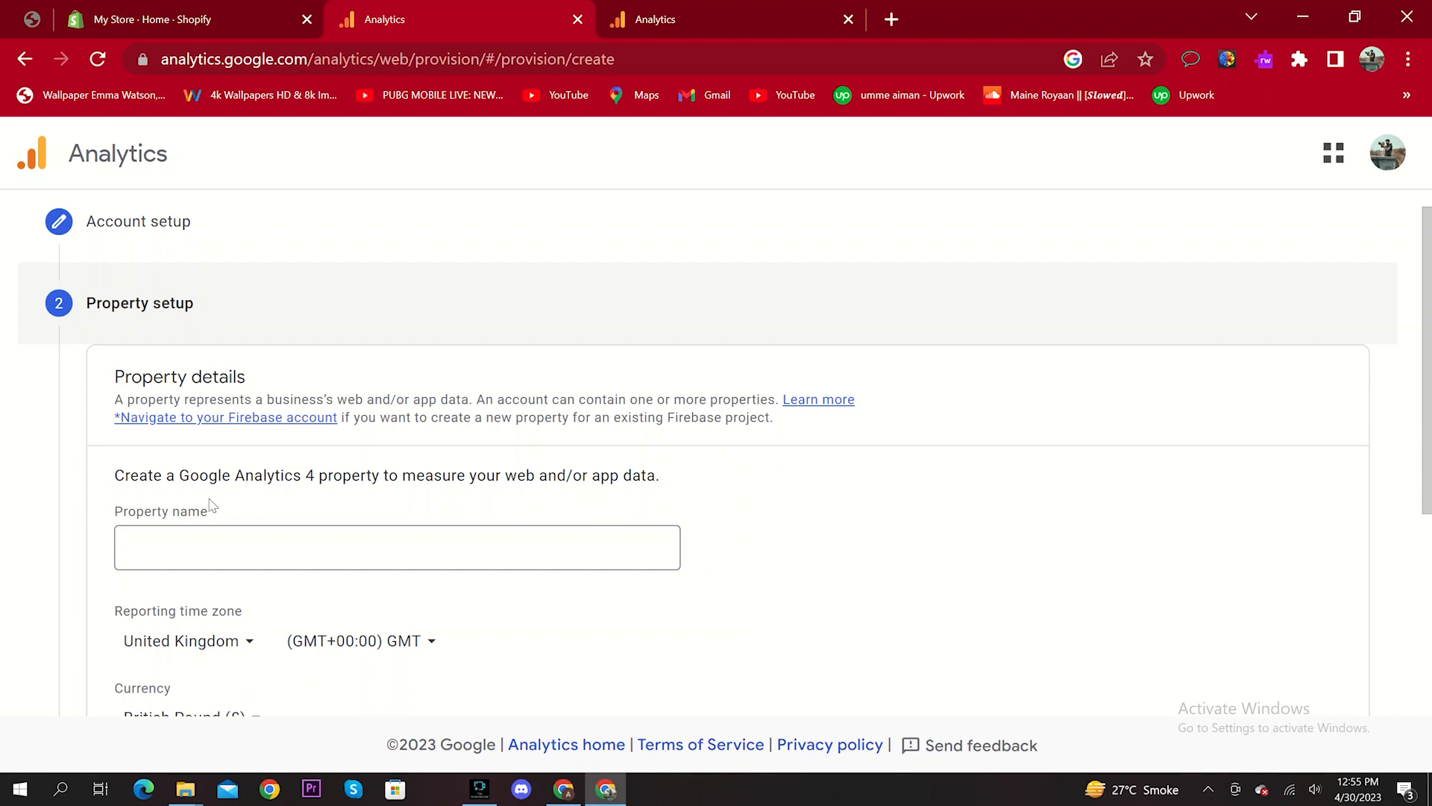
click(244, 543)
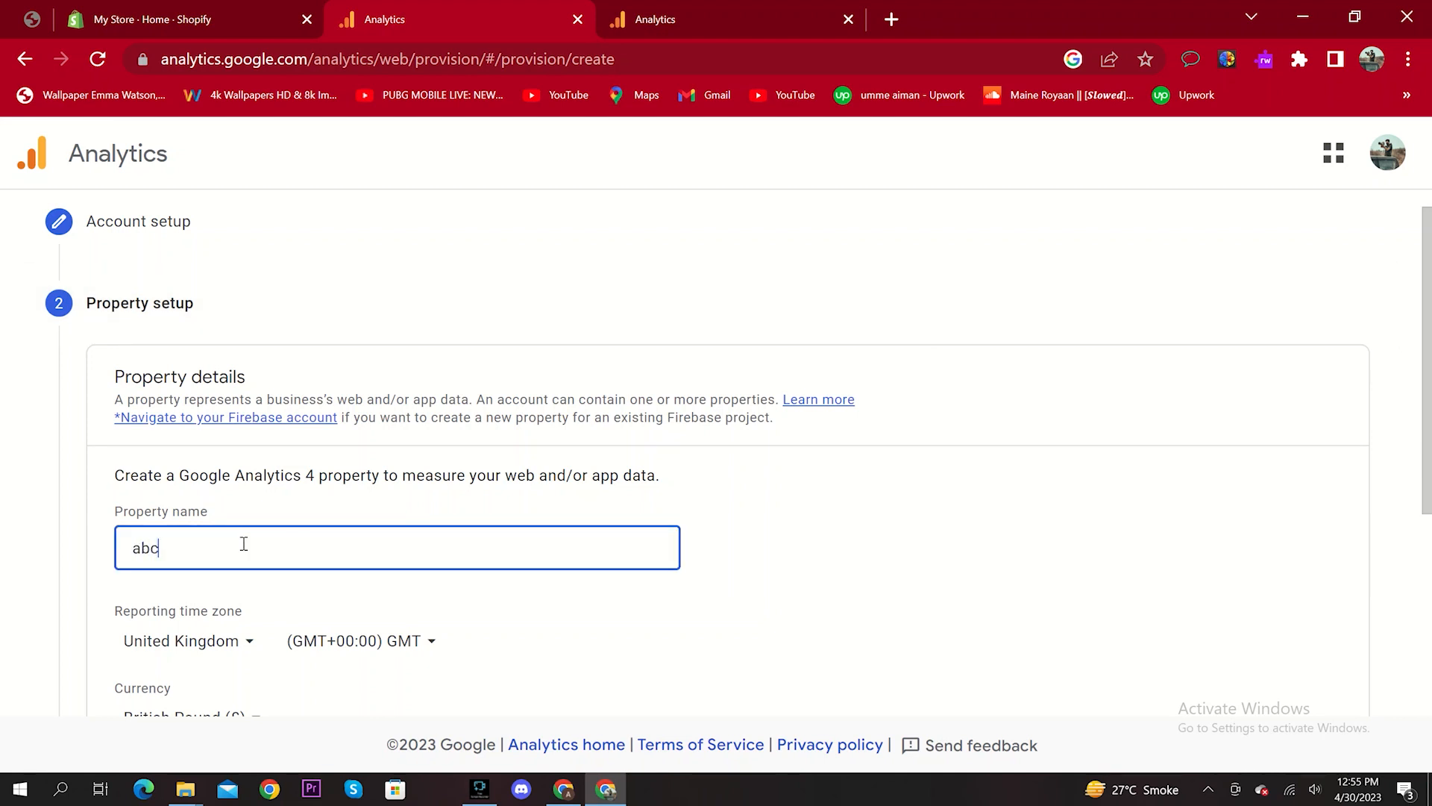
scroll(231, 544, down, 3)
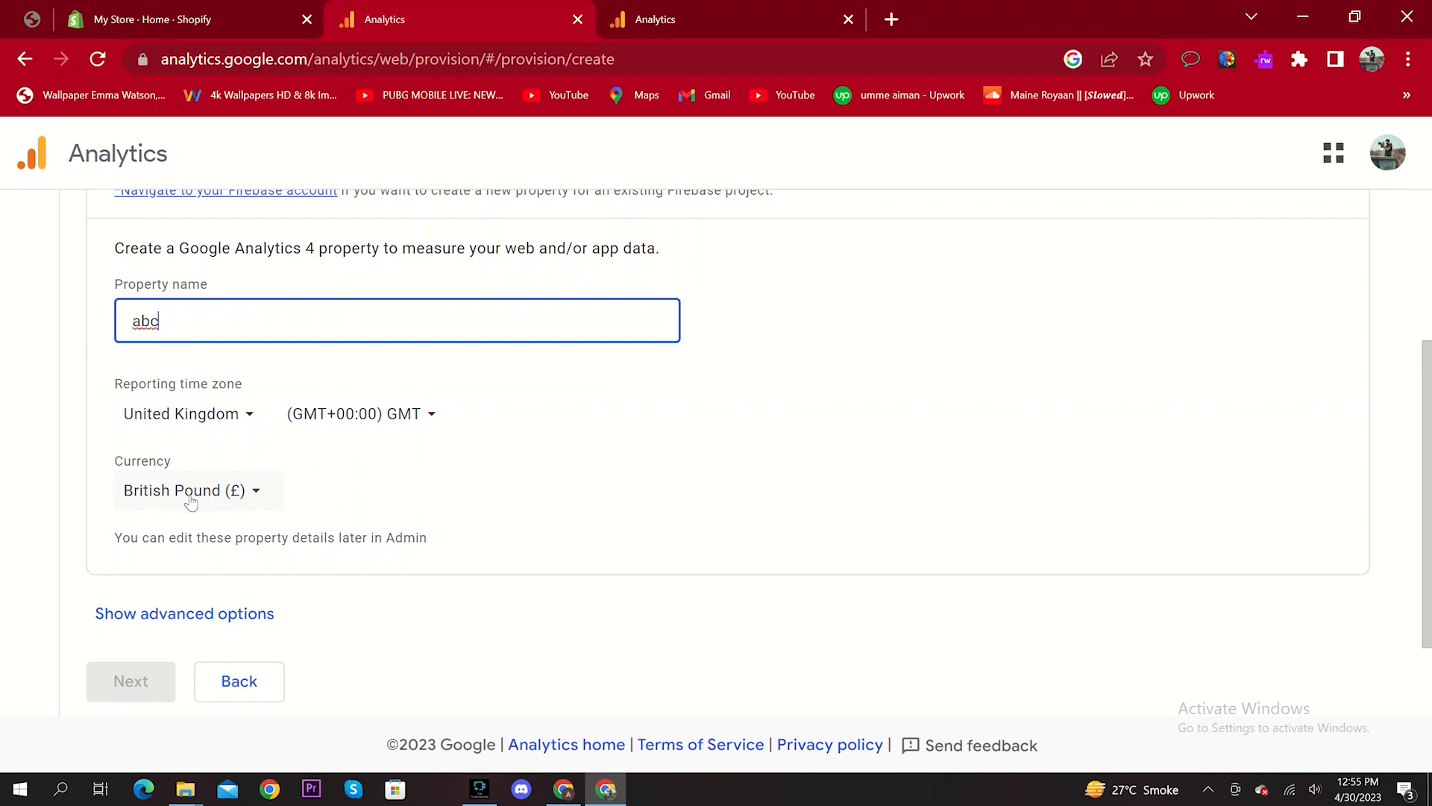
click(201, 622)
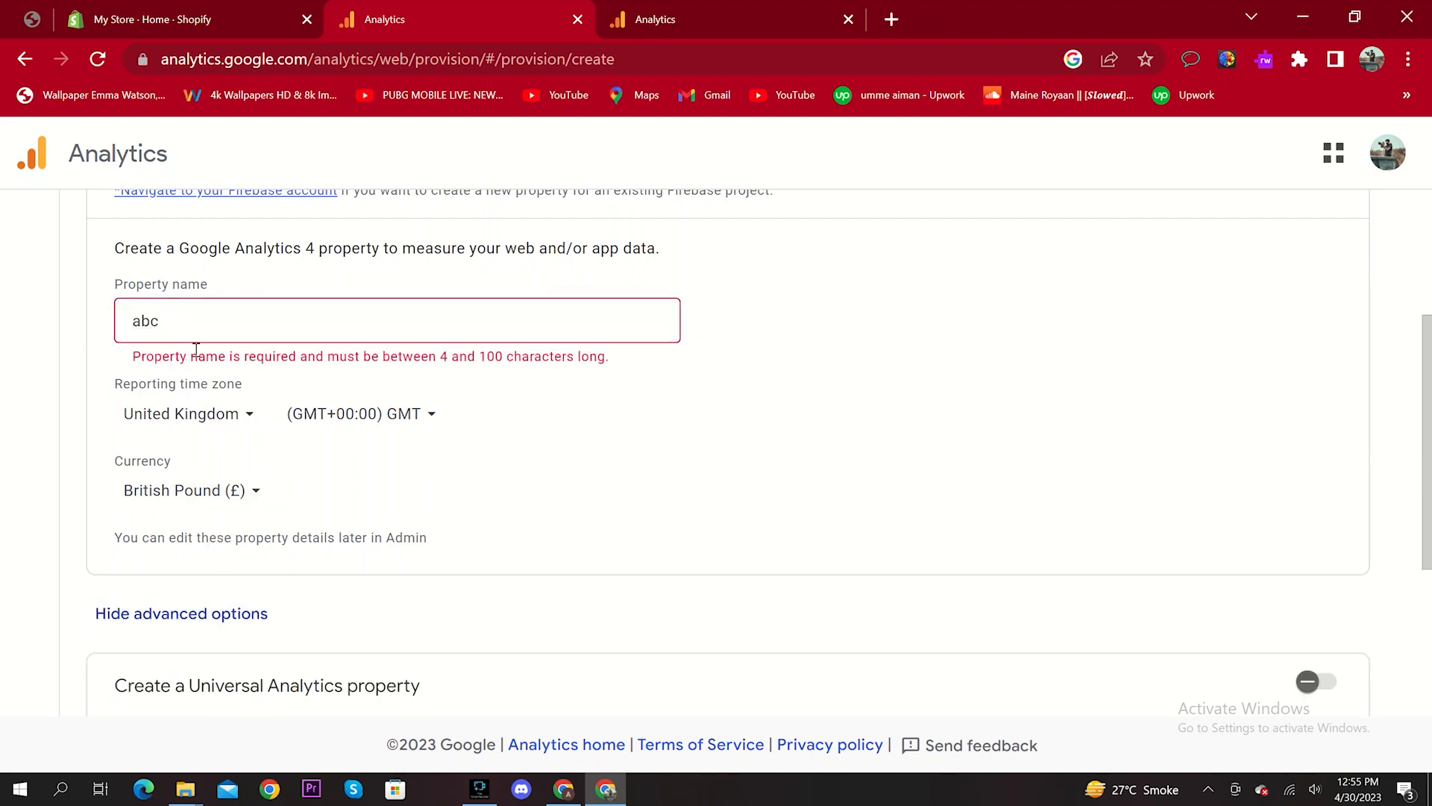
click(199, 331)
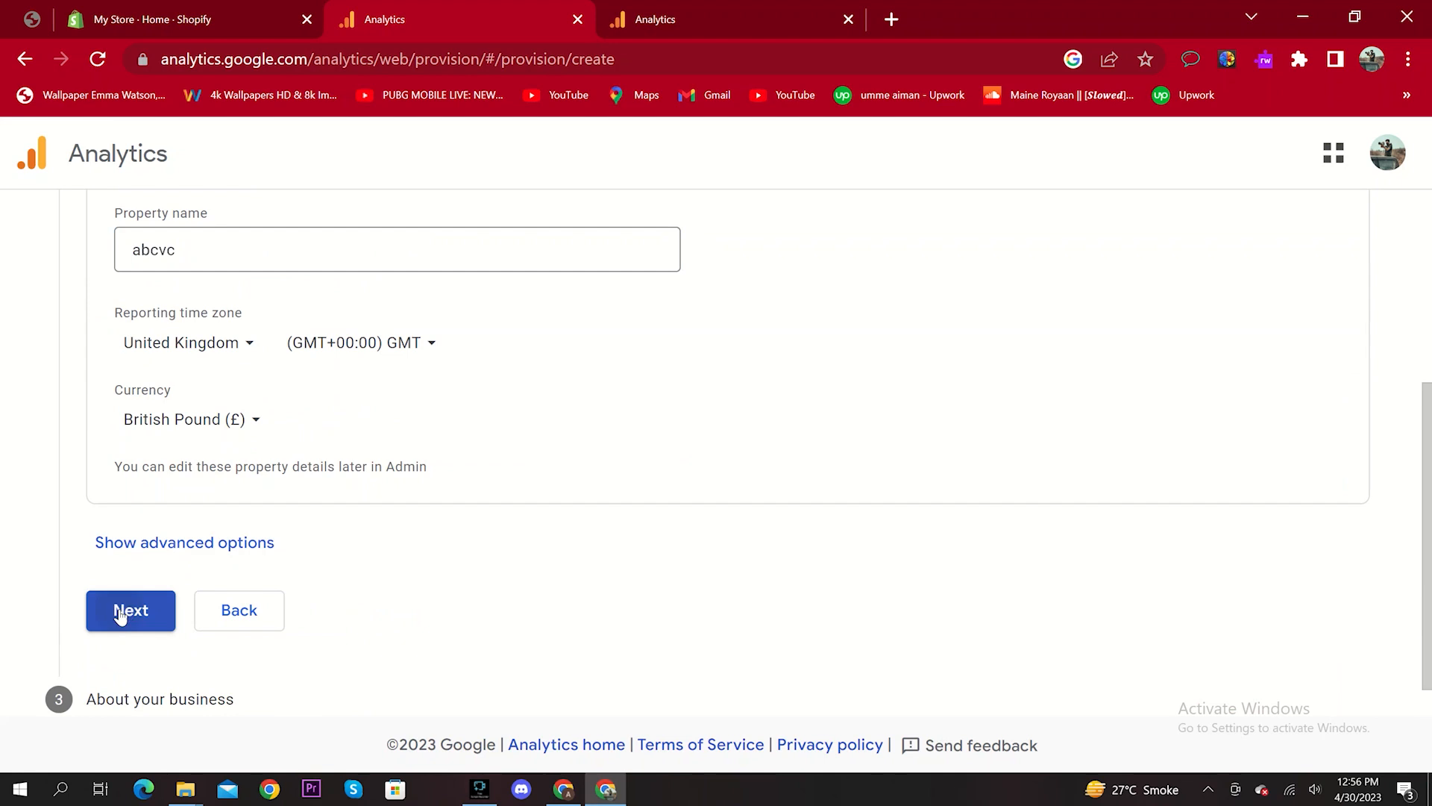
click(122, 616)
Turn on the creation of a Universal Analytics property in the property setup's advanced options.
scroll(263, 510, down, 1)
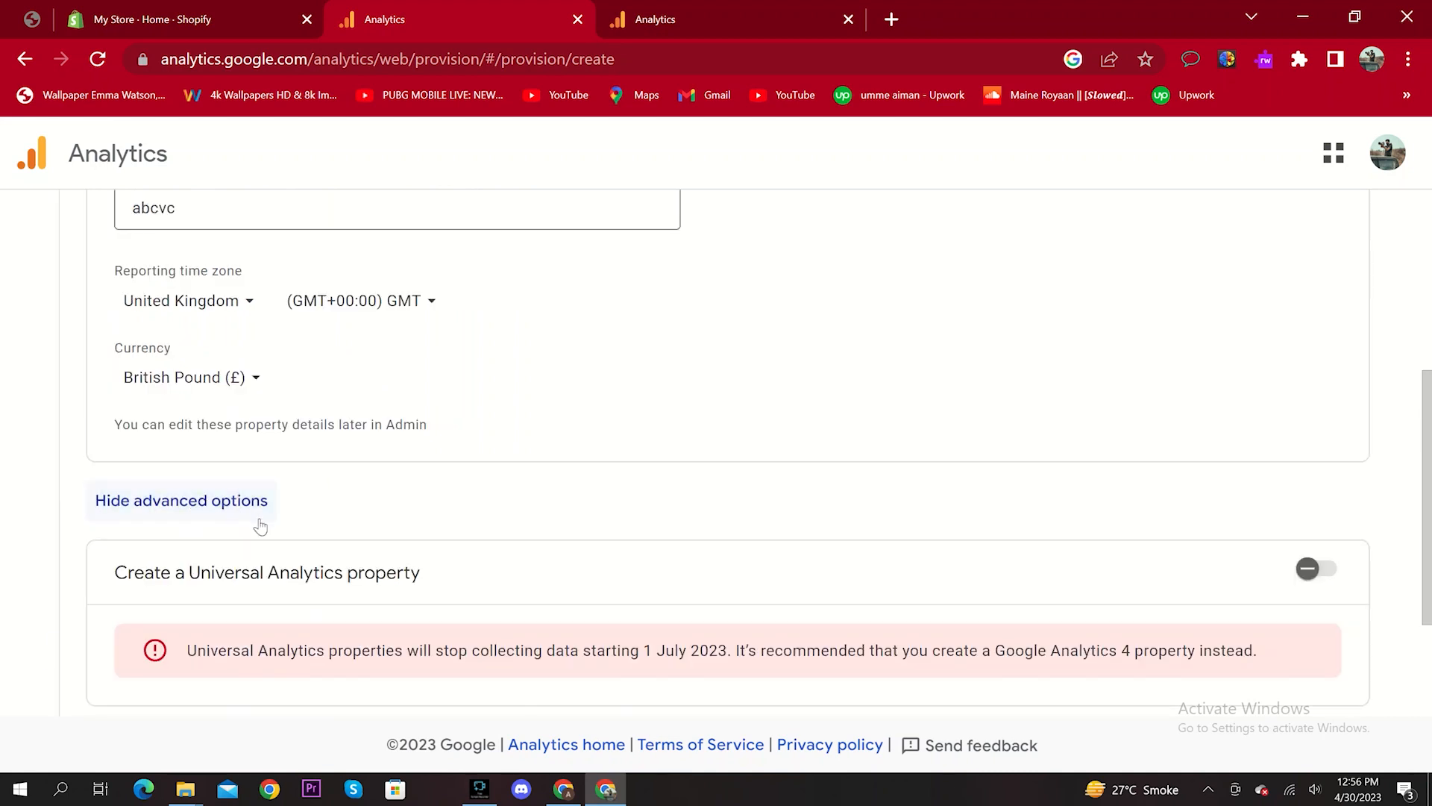
scroll(255, 528, down, 2)
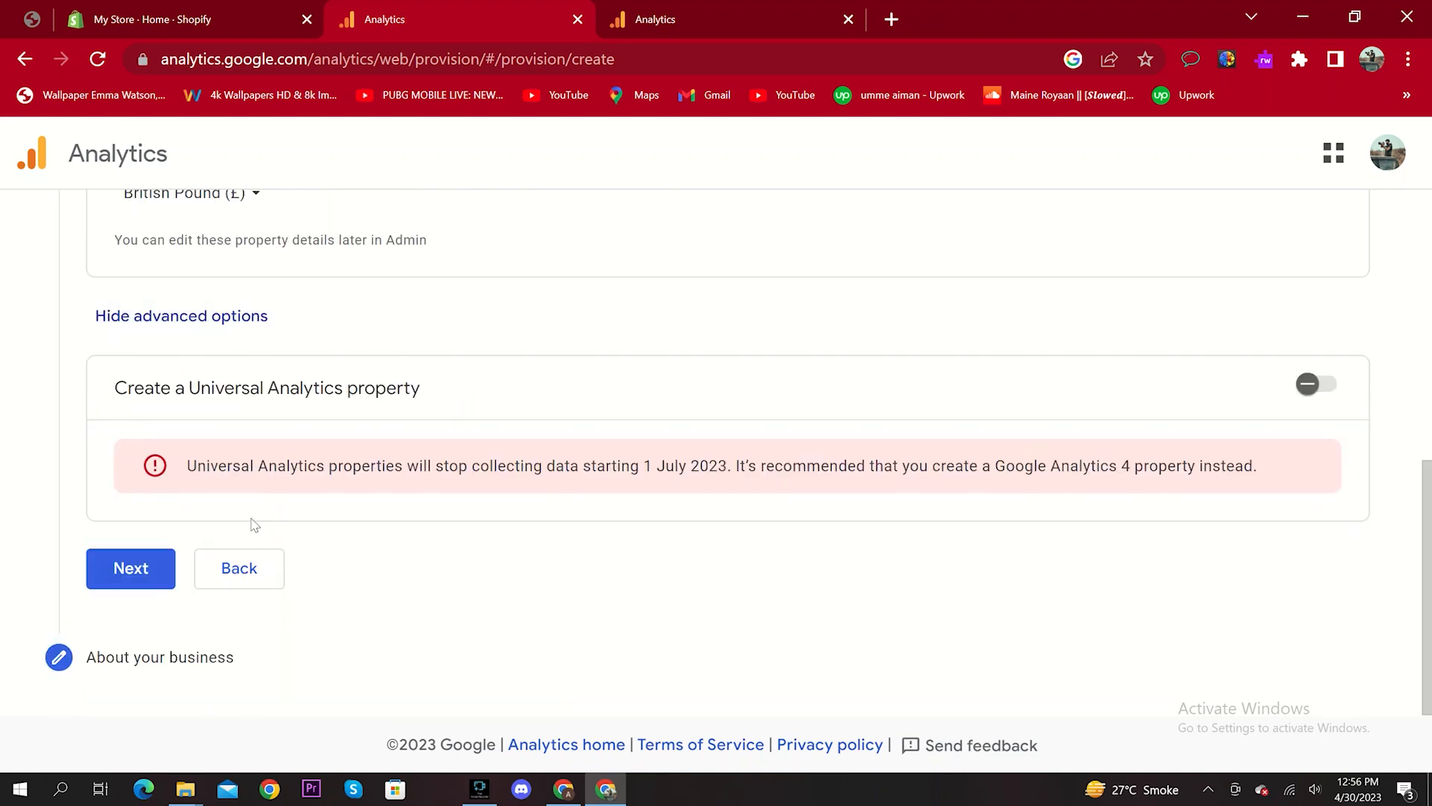
click(1309, 384)
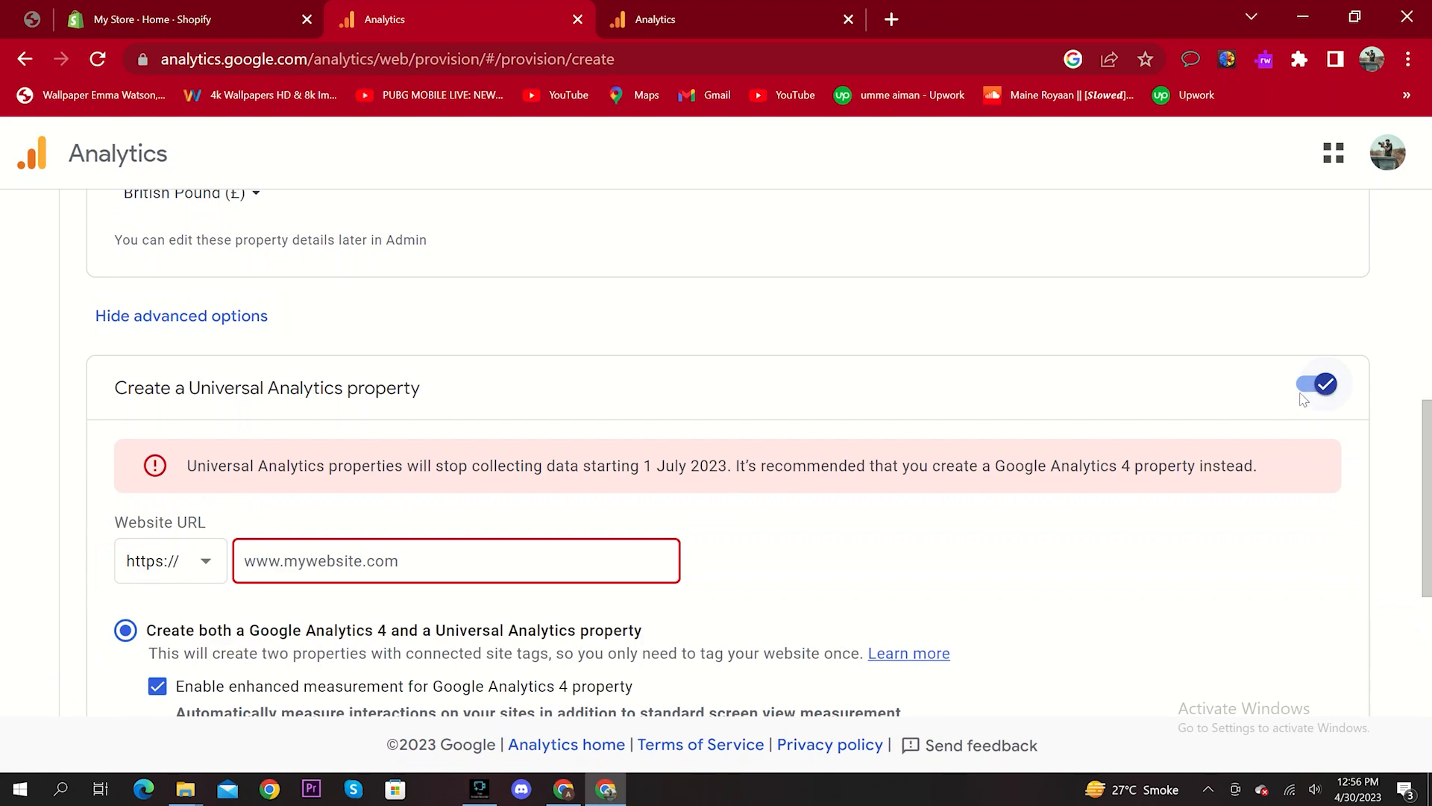
scroll(320, 595, down, 1)
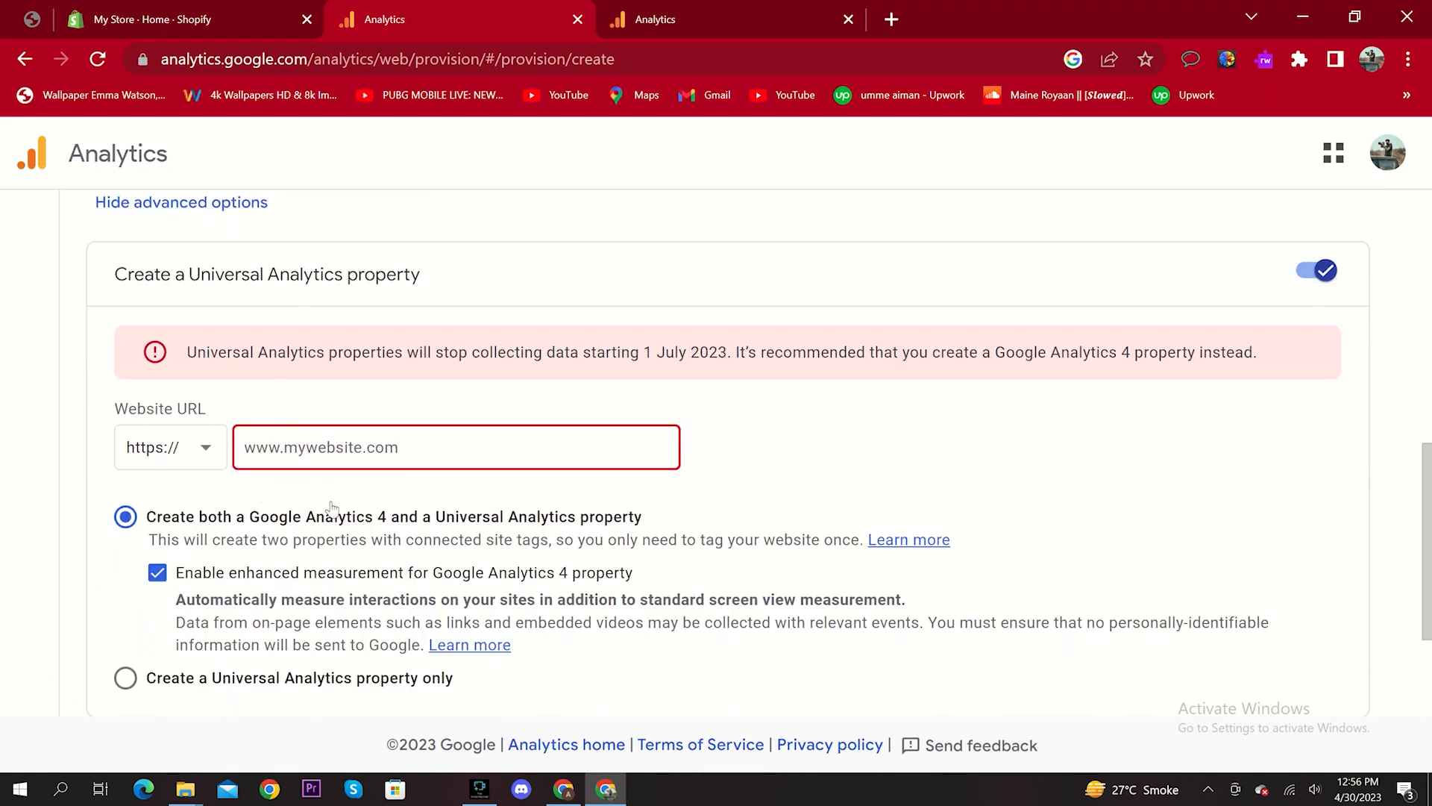
Switch to the Shopify admin and look through the store's Markets settings.
click(183, 9)
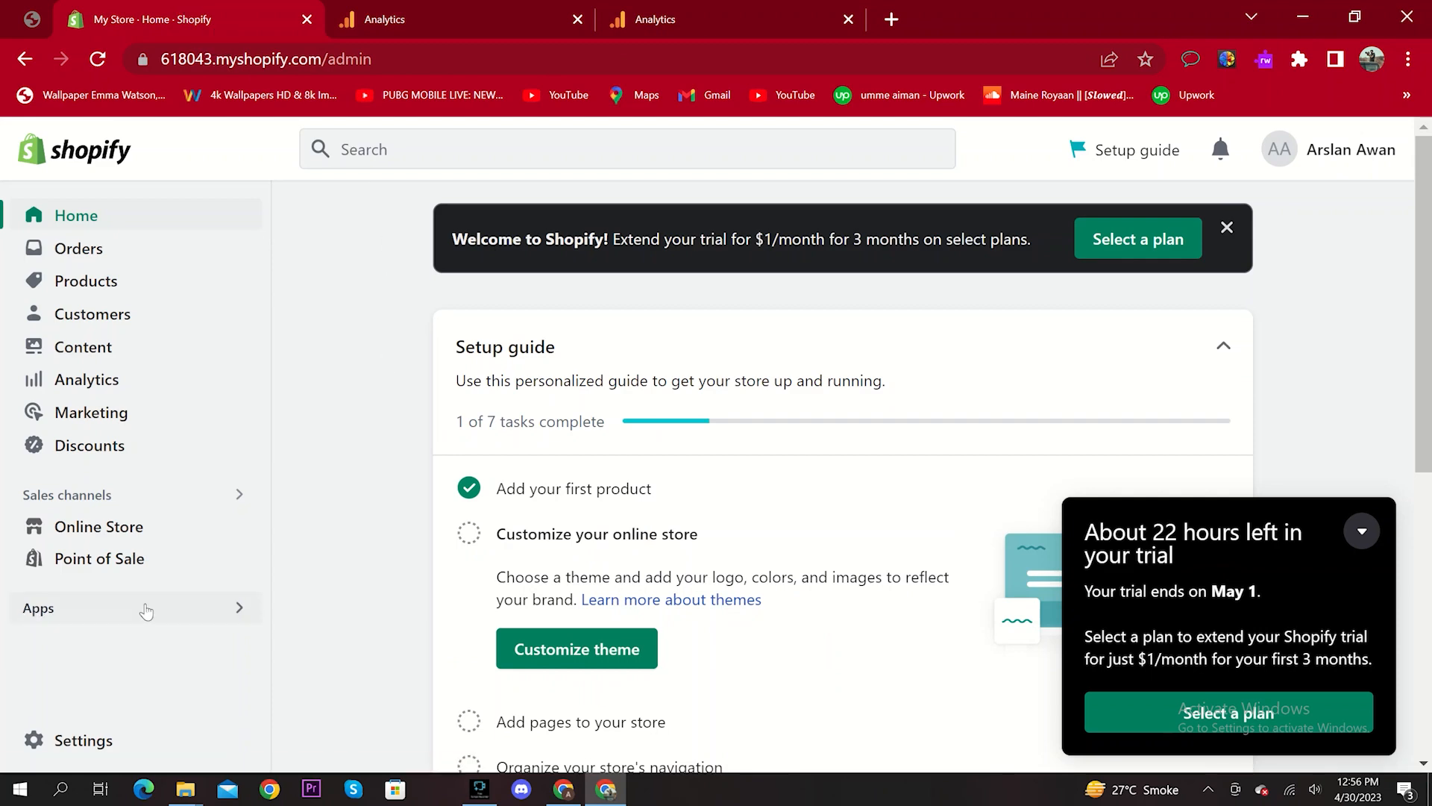
click(103, 743)
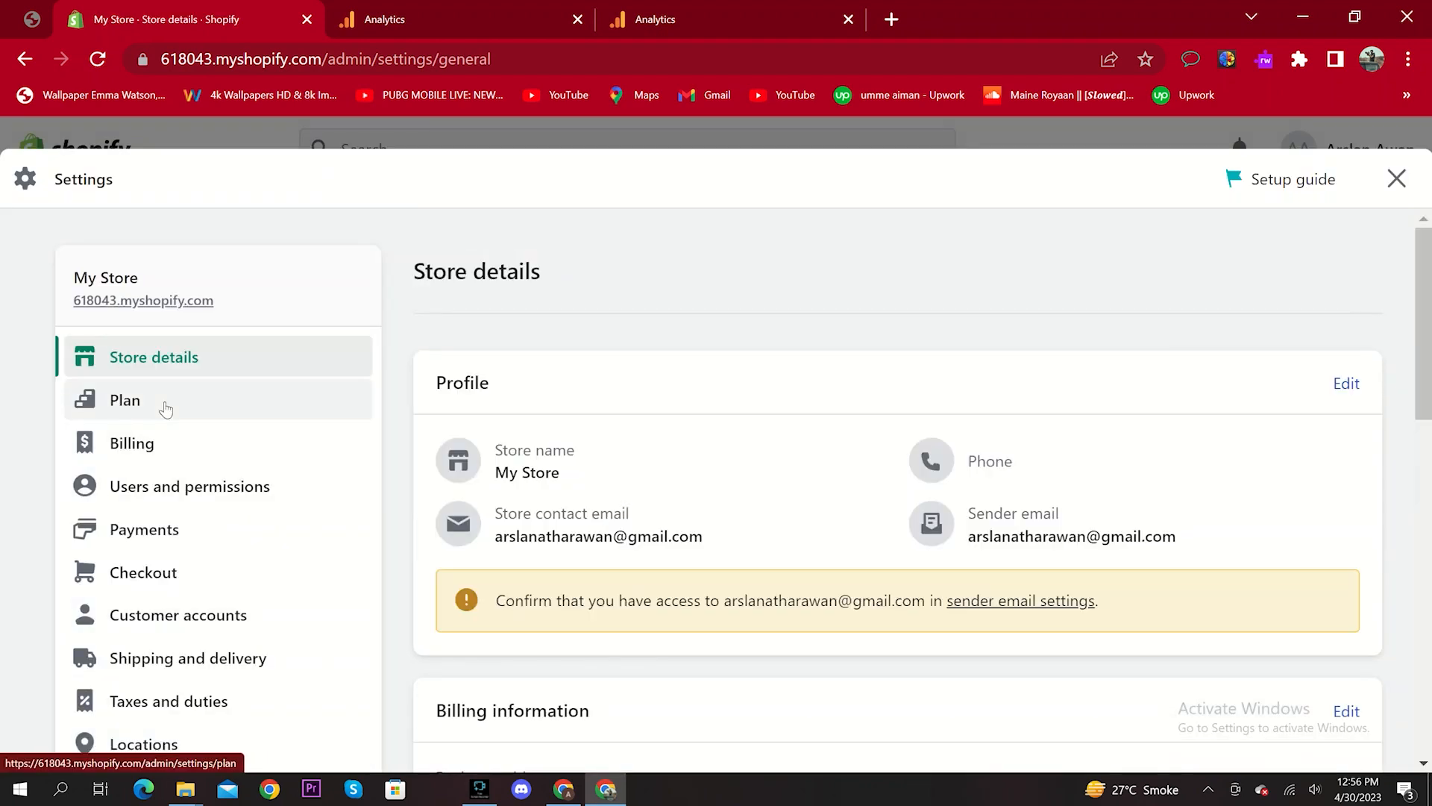
scroll(166, 408, down, 3)
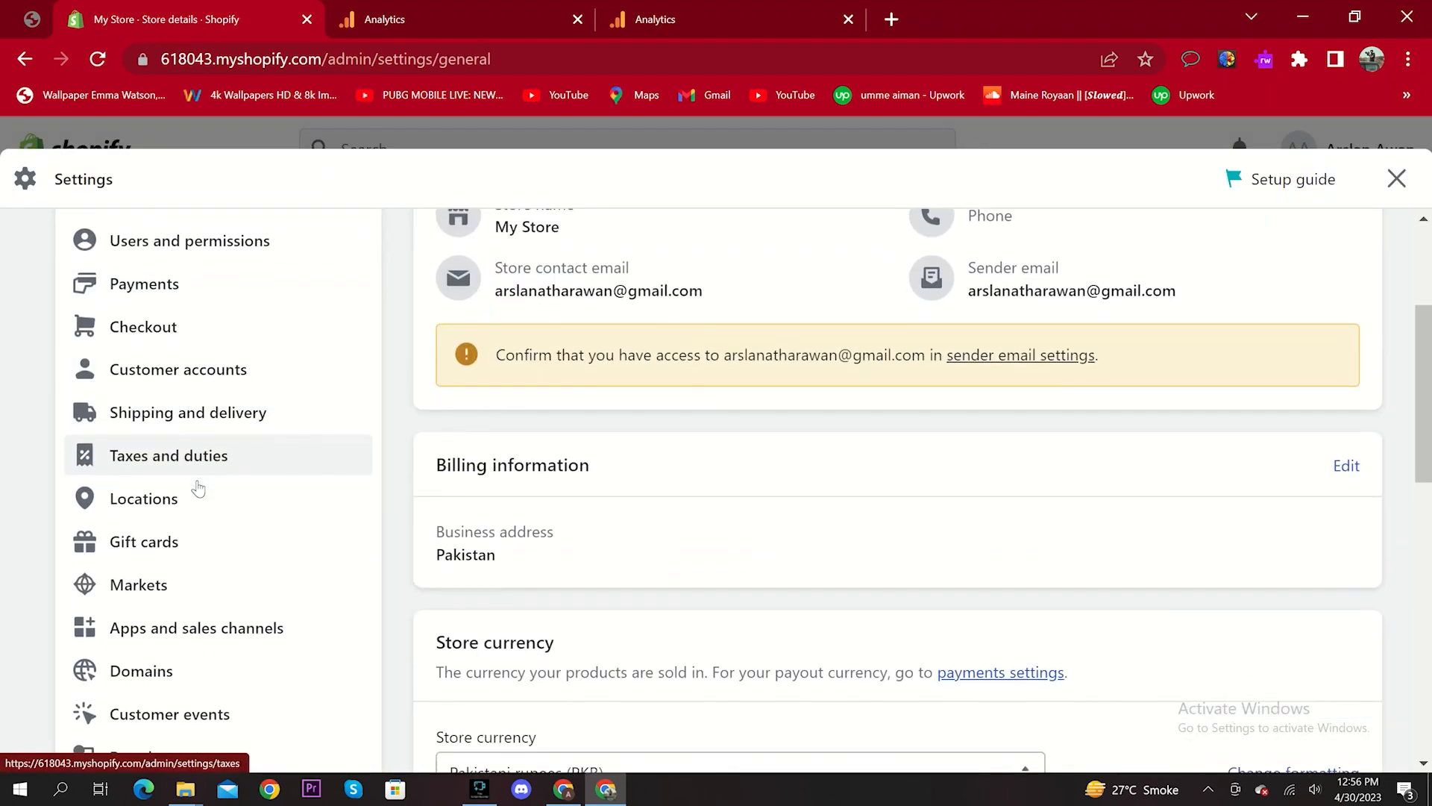
scroll(197, 488, down, 3)
scroll(198, 535, up, 2)
click(167, 486)
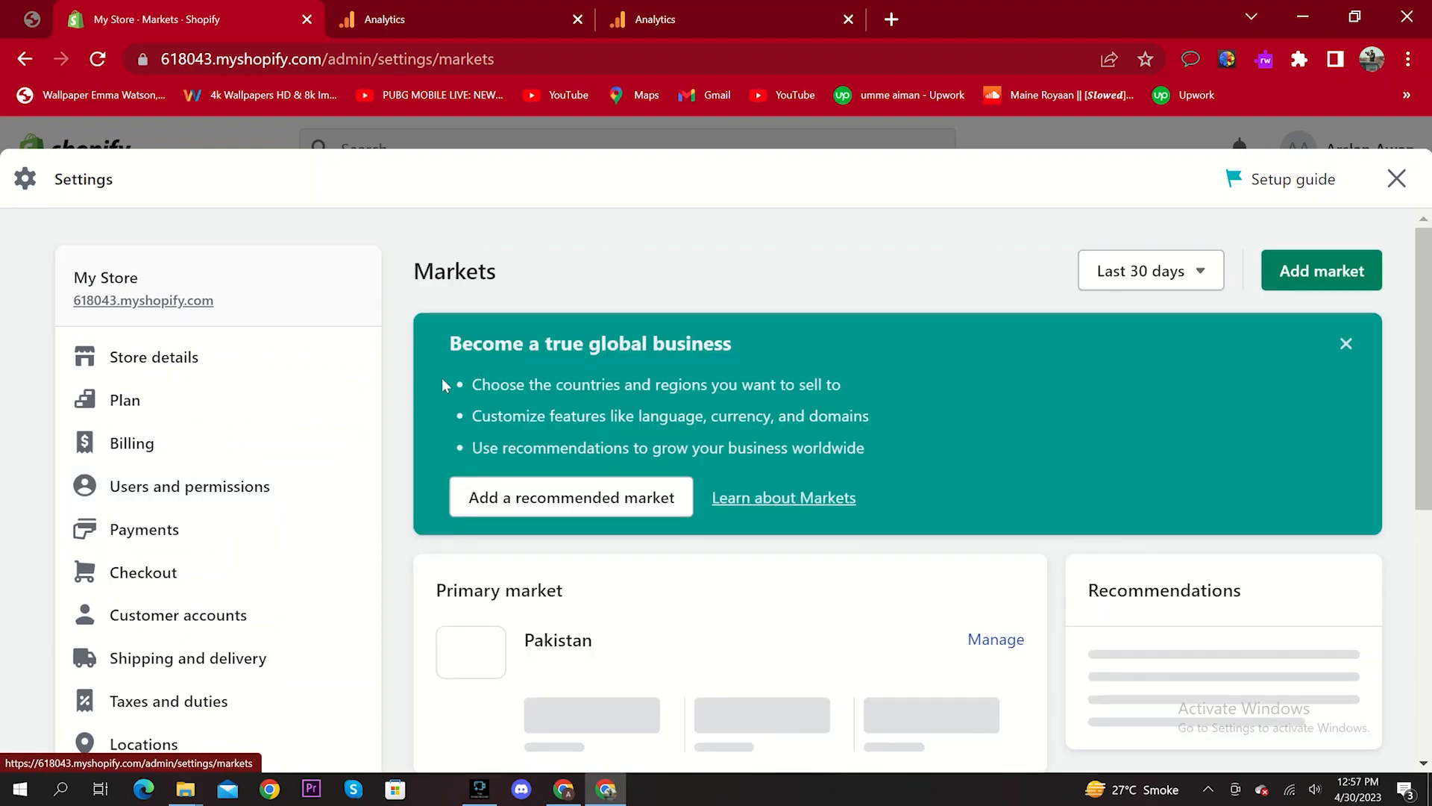
scroll(499, 386, down, 3)
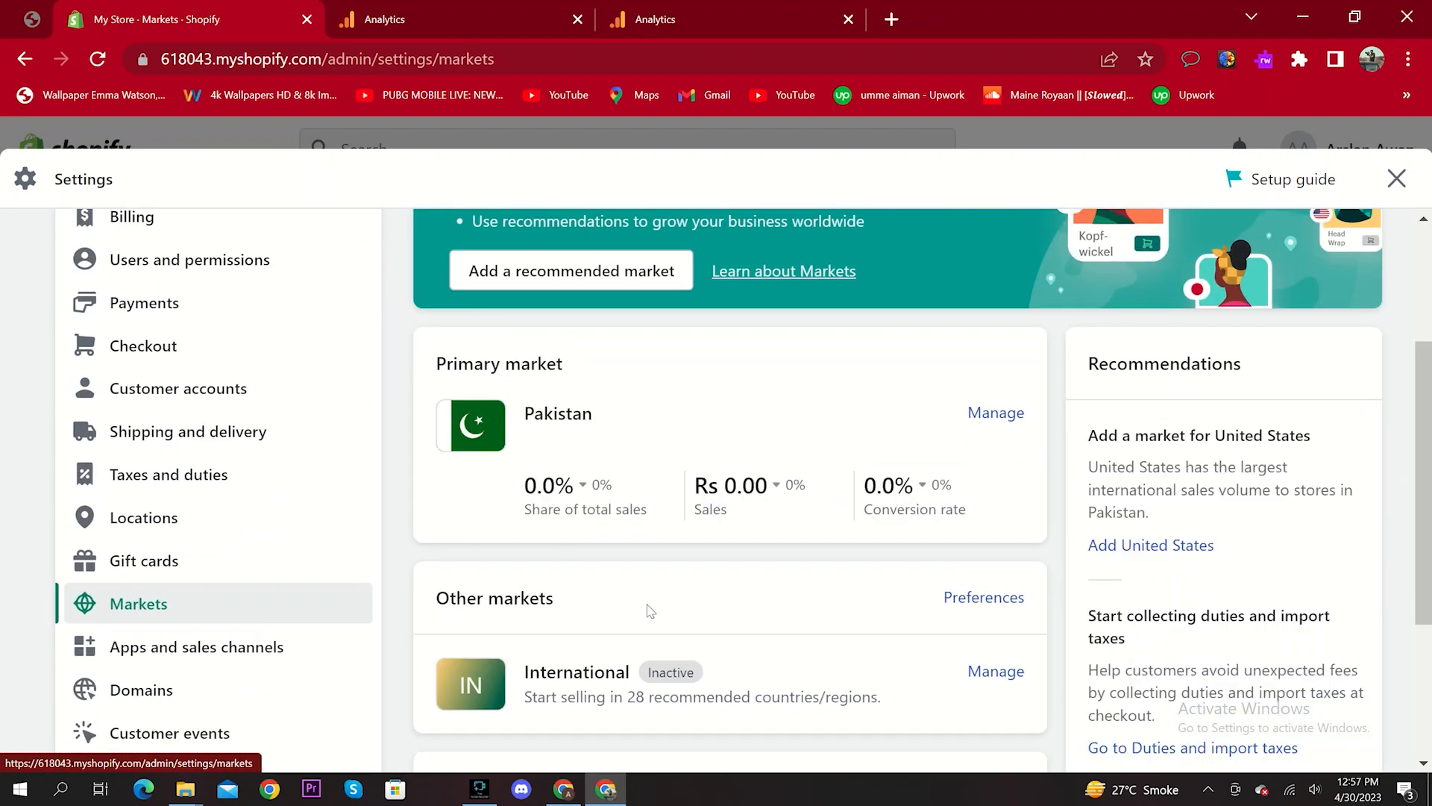
scroll(649, 610, down, 3)
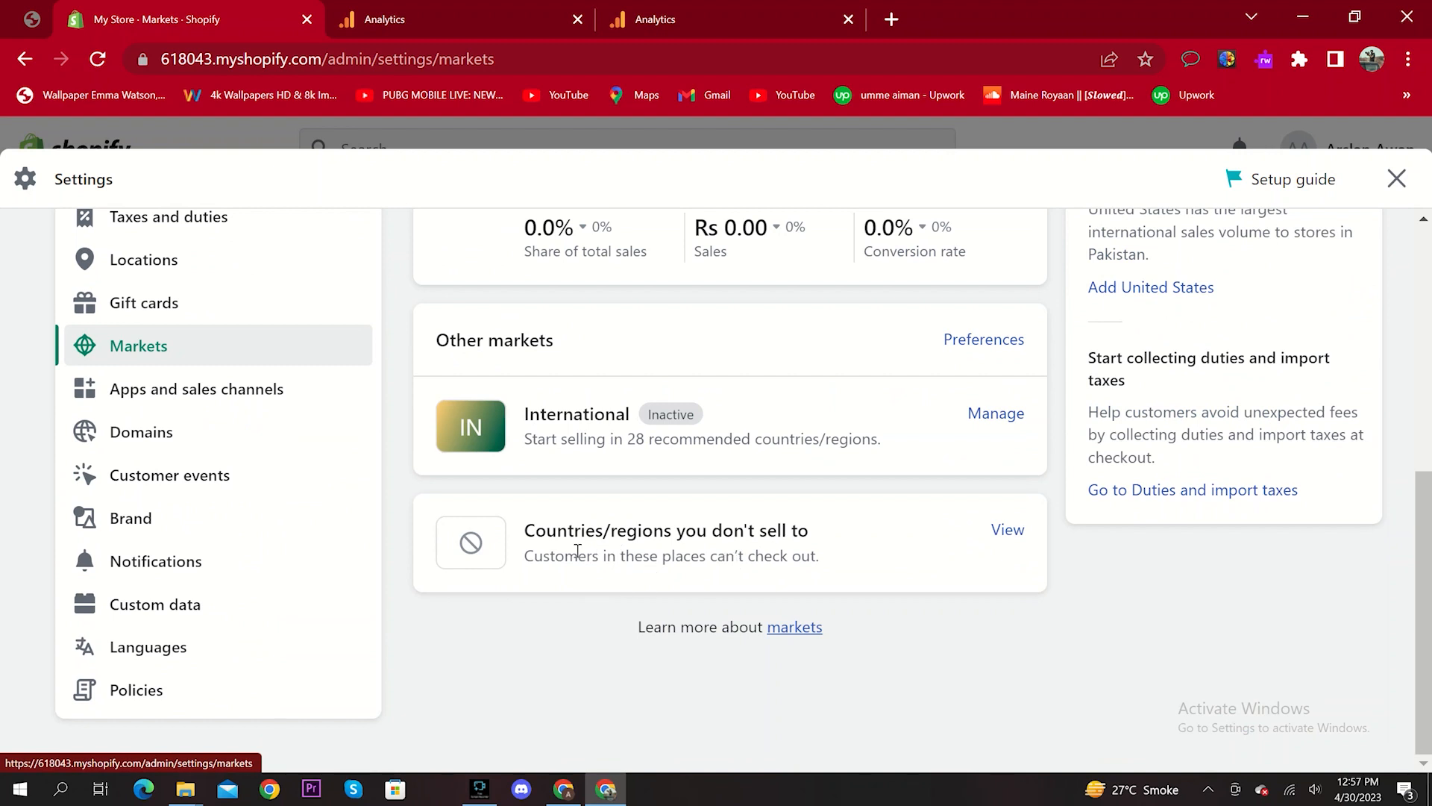
Reopen the Markets settings and bring up the form for adding a market.
key(Escape)
click(84, 741)
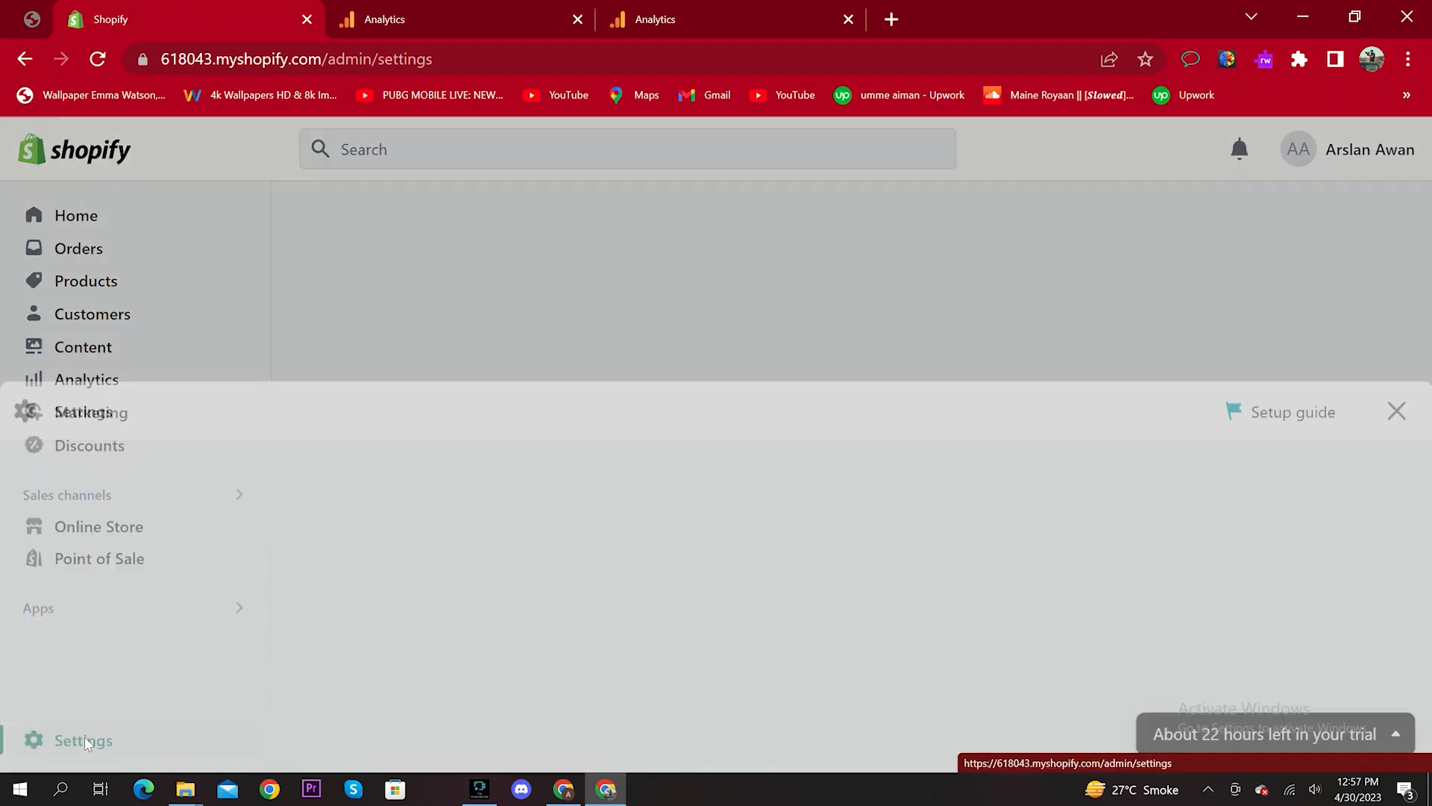
scroll(142, 581, down, 2)
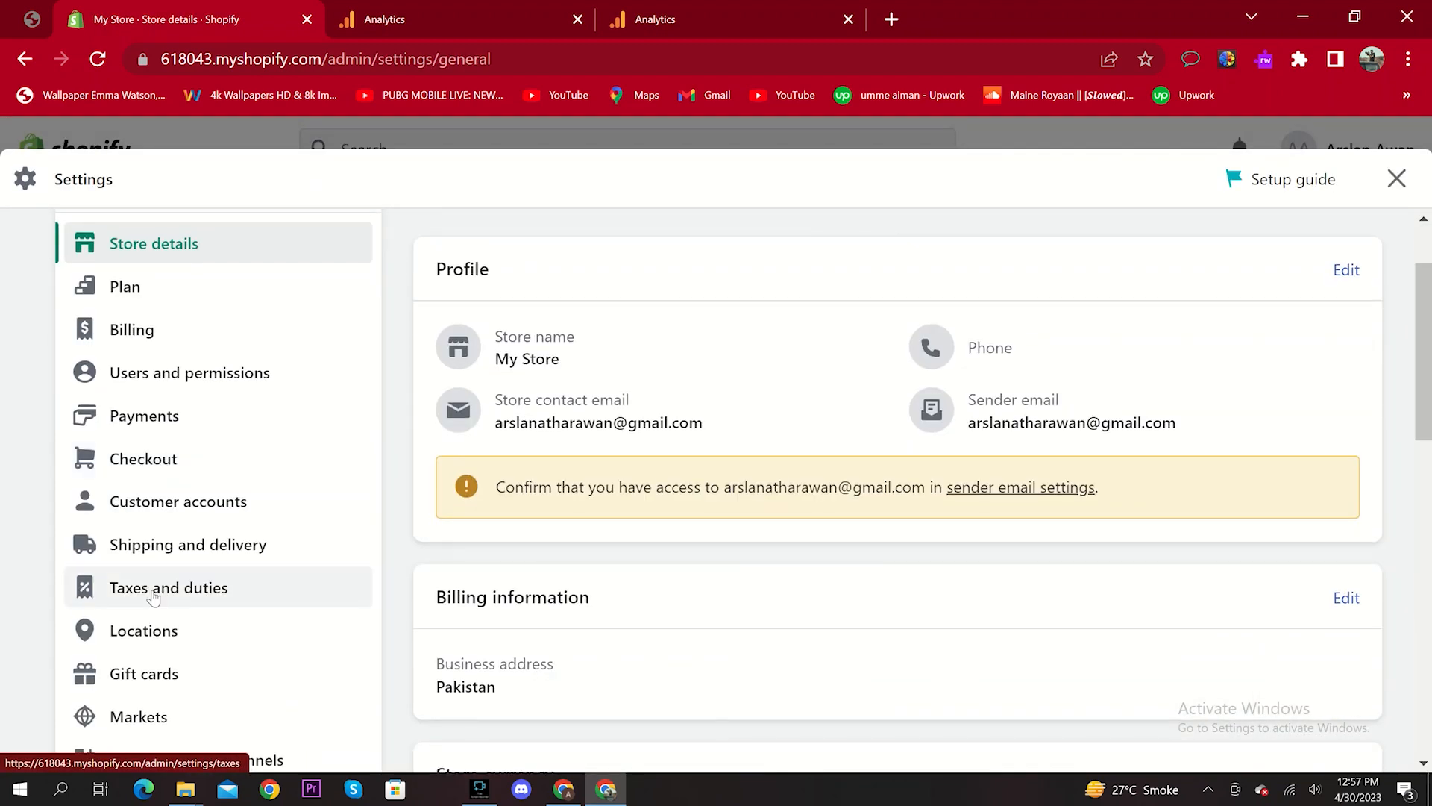
scroll(152, 597, down, 2)
click(141, 601)
click(1297, 275)
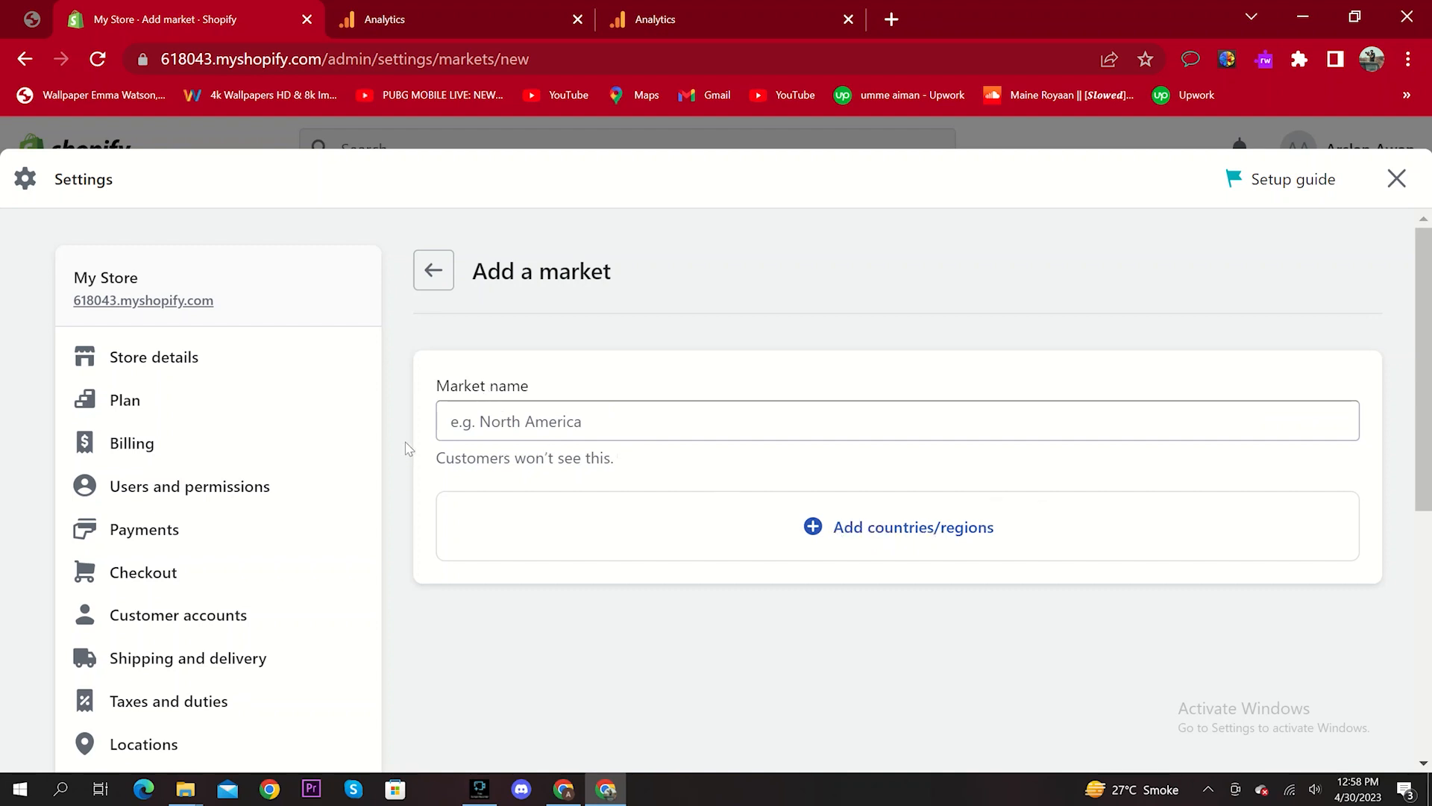
Open the store details and examine the profile, currency, time zone and order ID format sections.
click(180, 371)
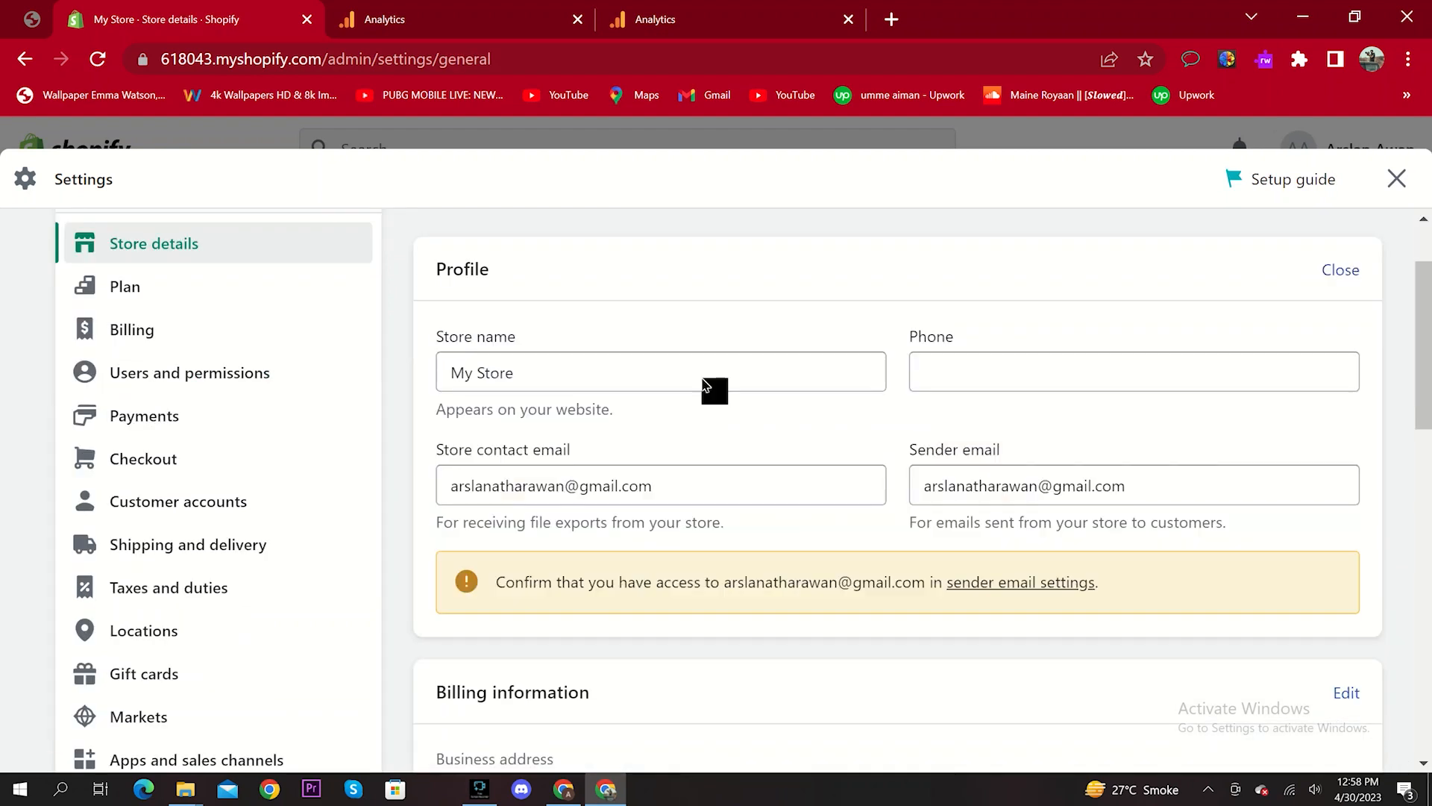
scroll(698, 502, down, 4)
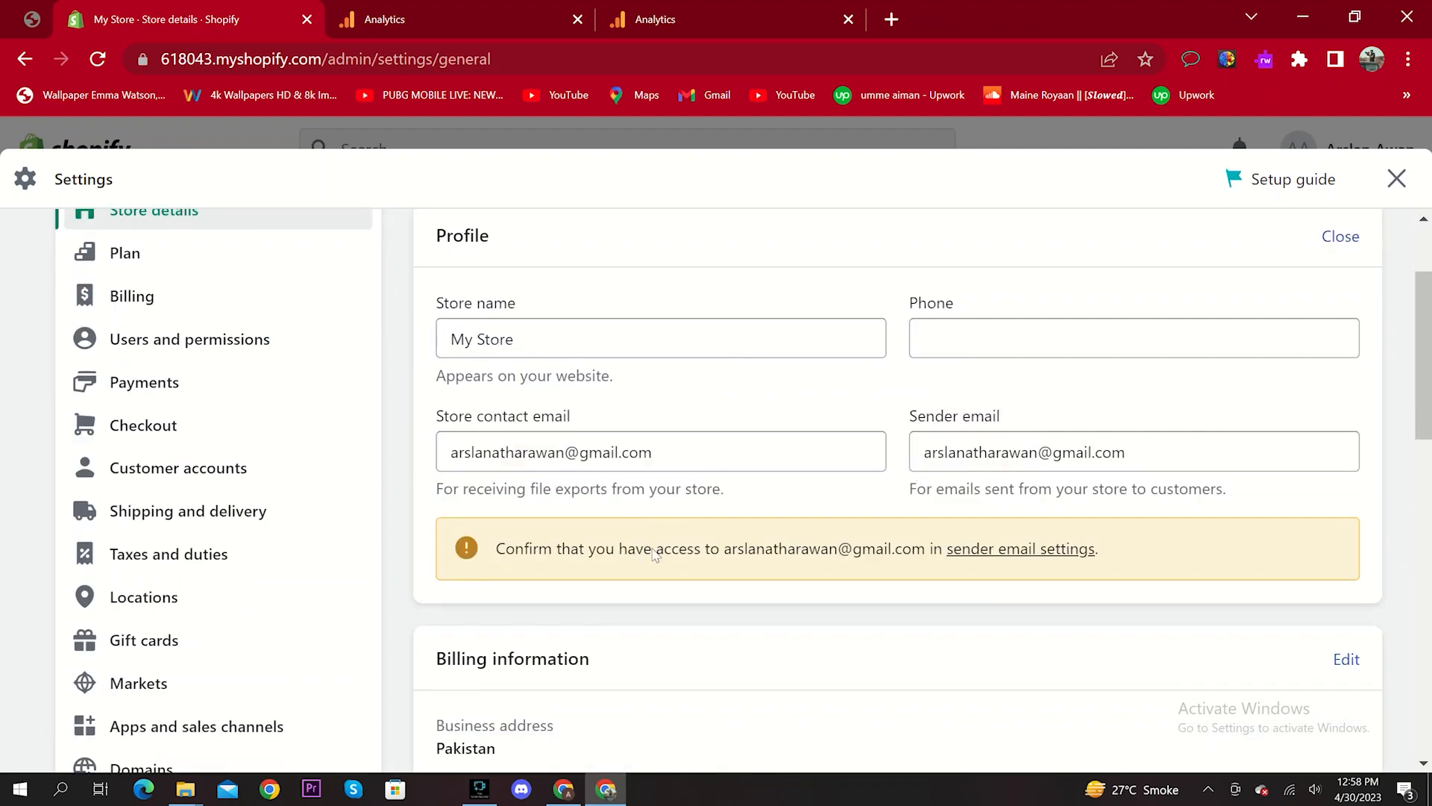
scroll(556, 559, down, 4)
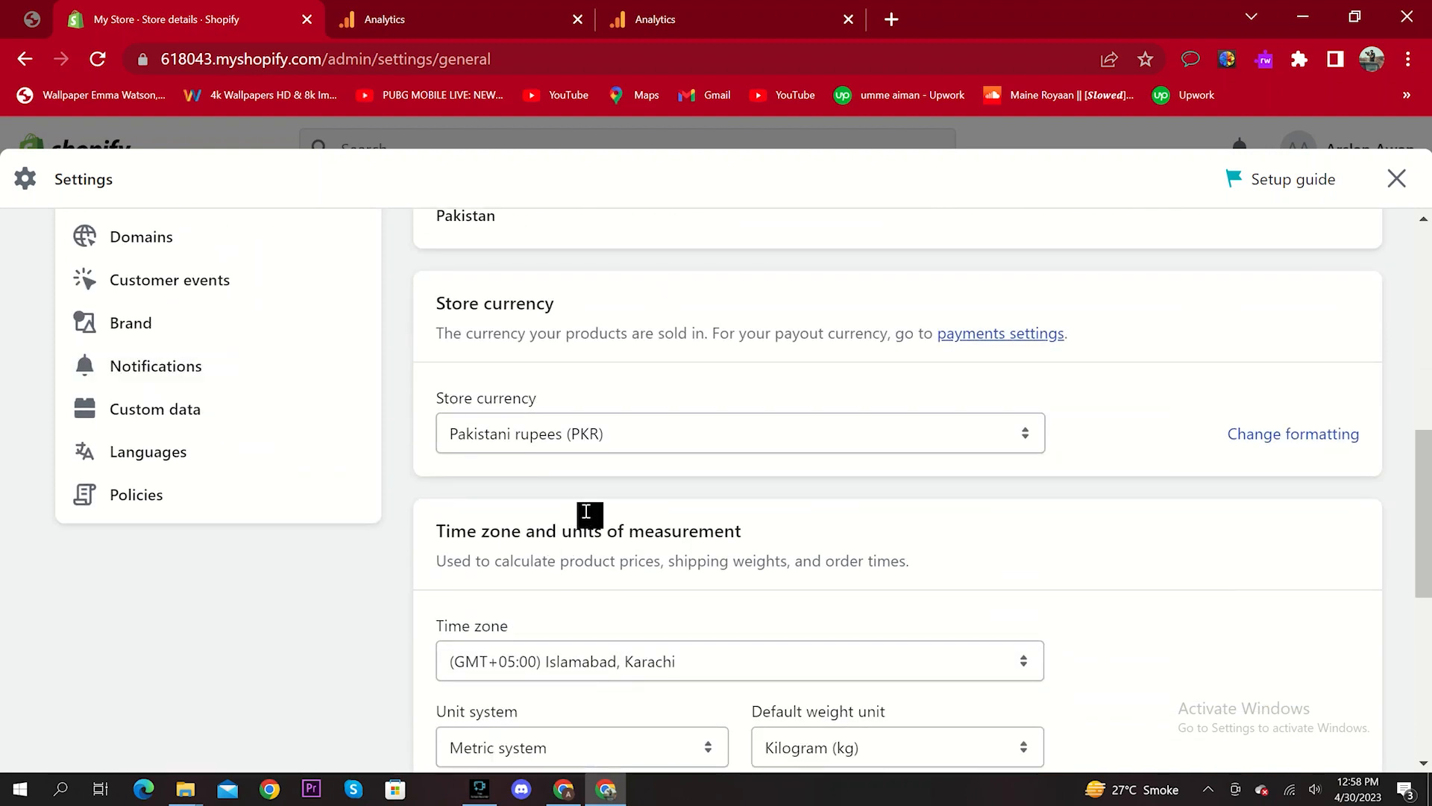
scroll(562, 541, down, 5)
scroll(561, 541, down, 3)
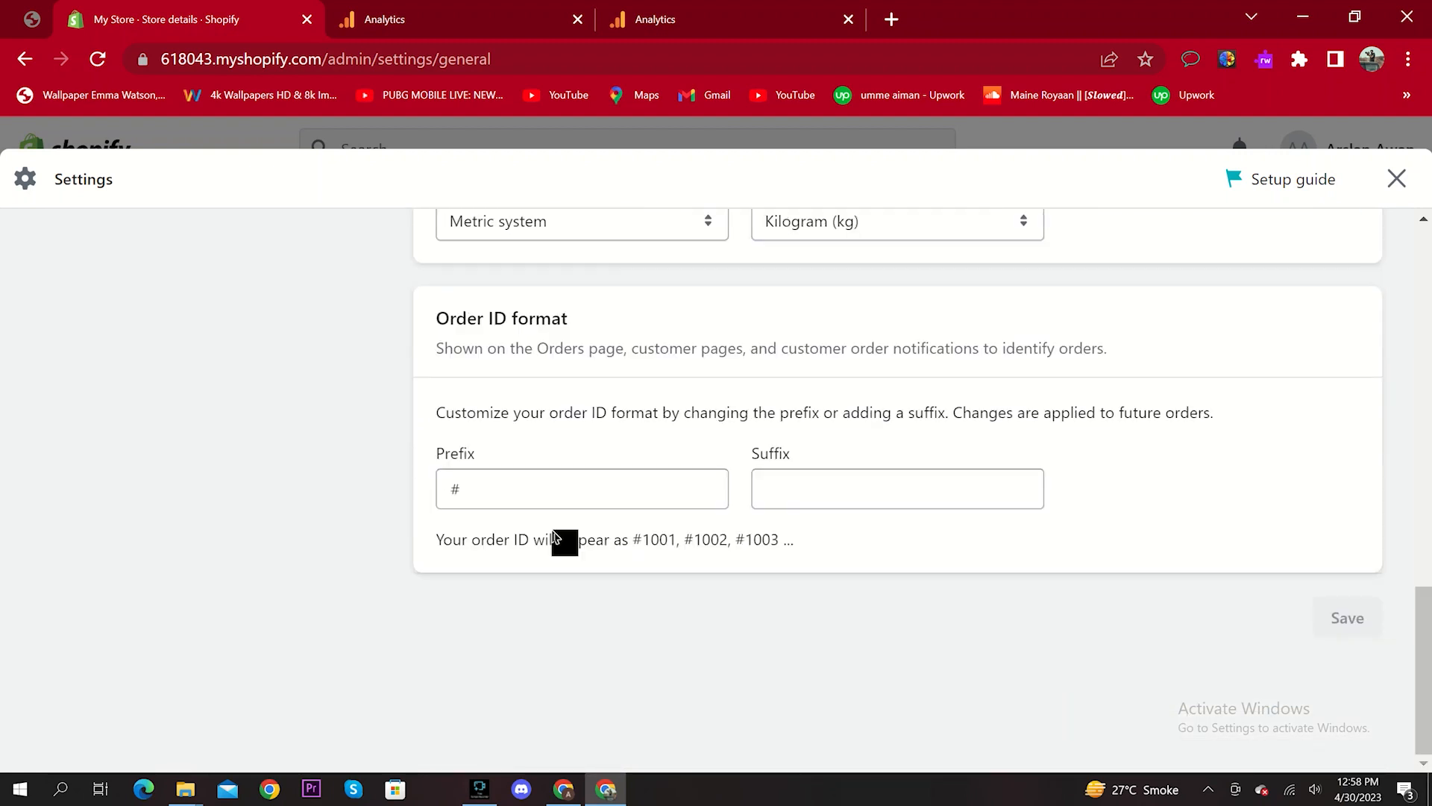
scroll(569, 530, up, 13)
scroll(569, 525, up, 3)
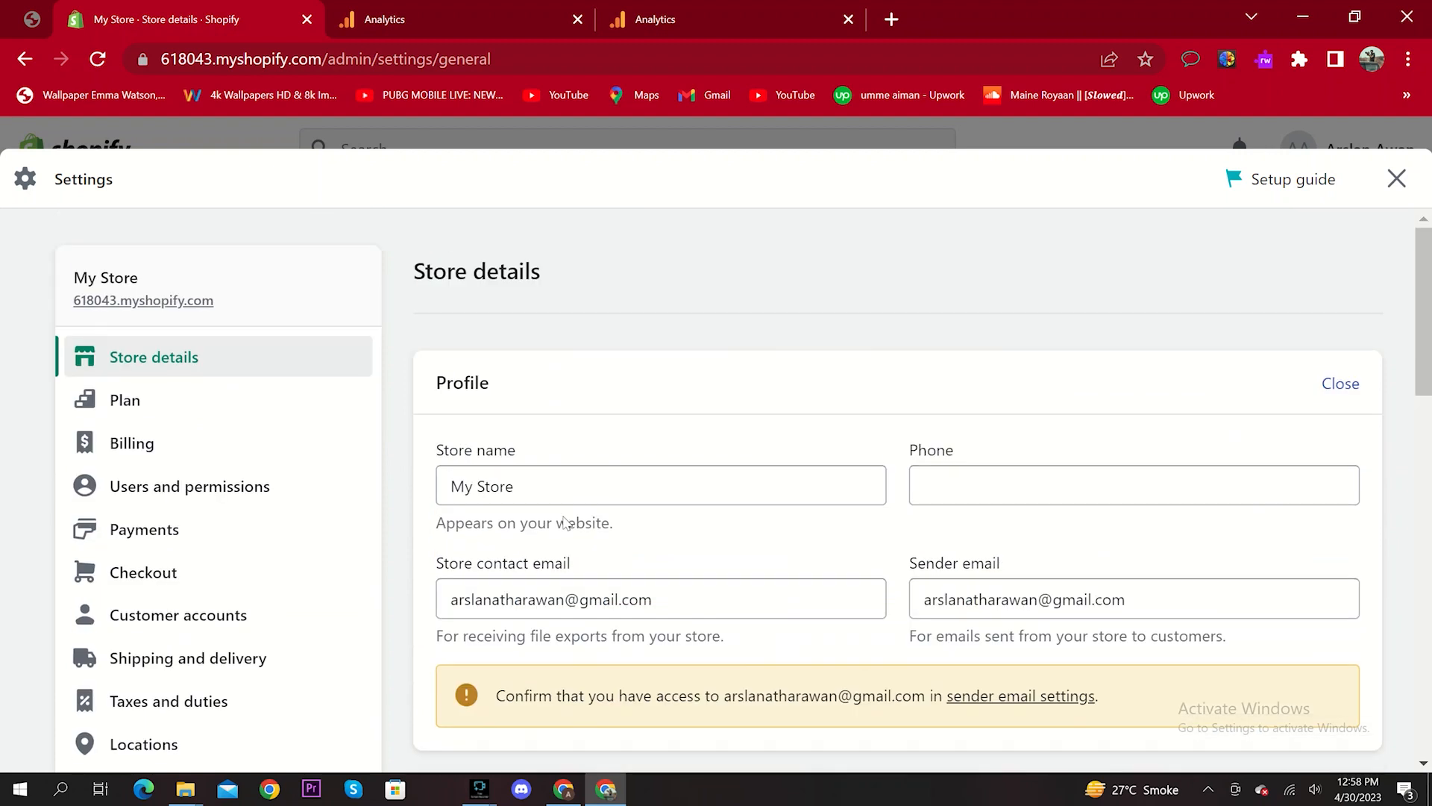
Switch back to Google Analytics and examine the website URL field and options of the Universal Analytics property.
key(ctrl+Tab)
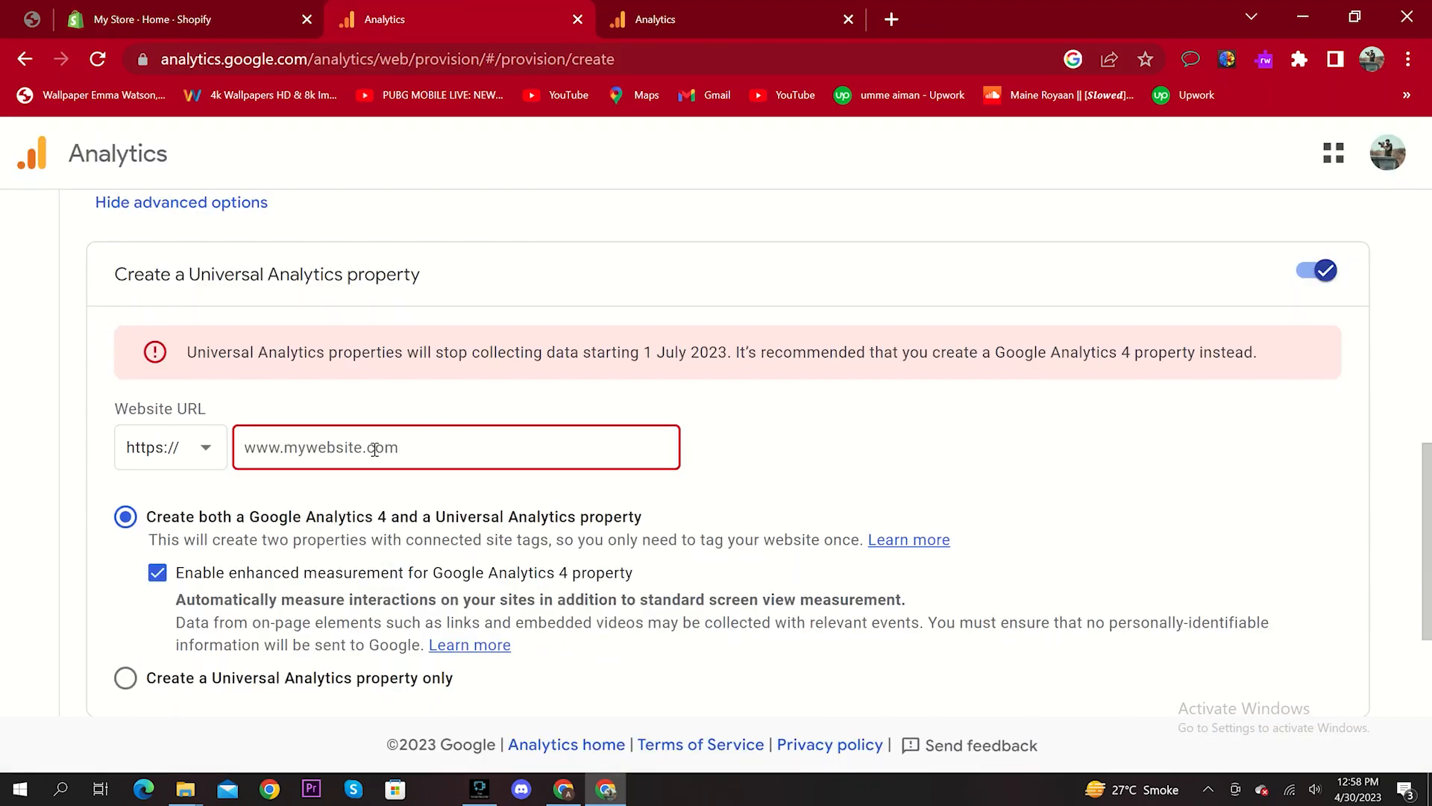
right_click(319, 451)
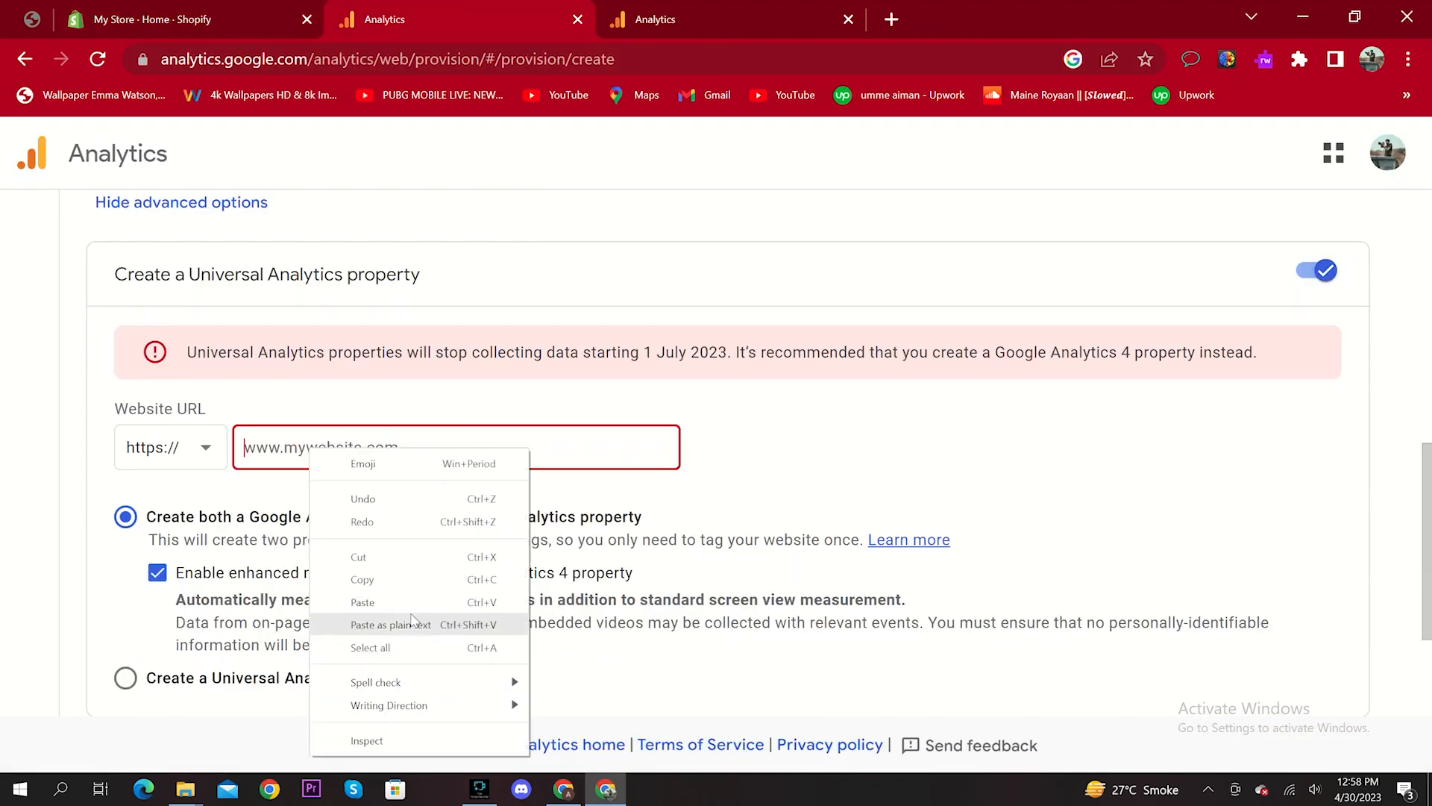
scroll(186, 486, down, 3)
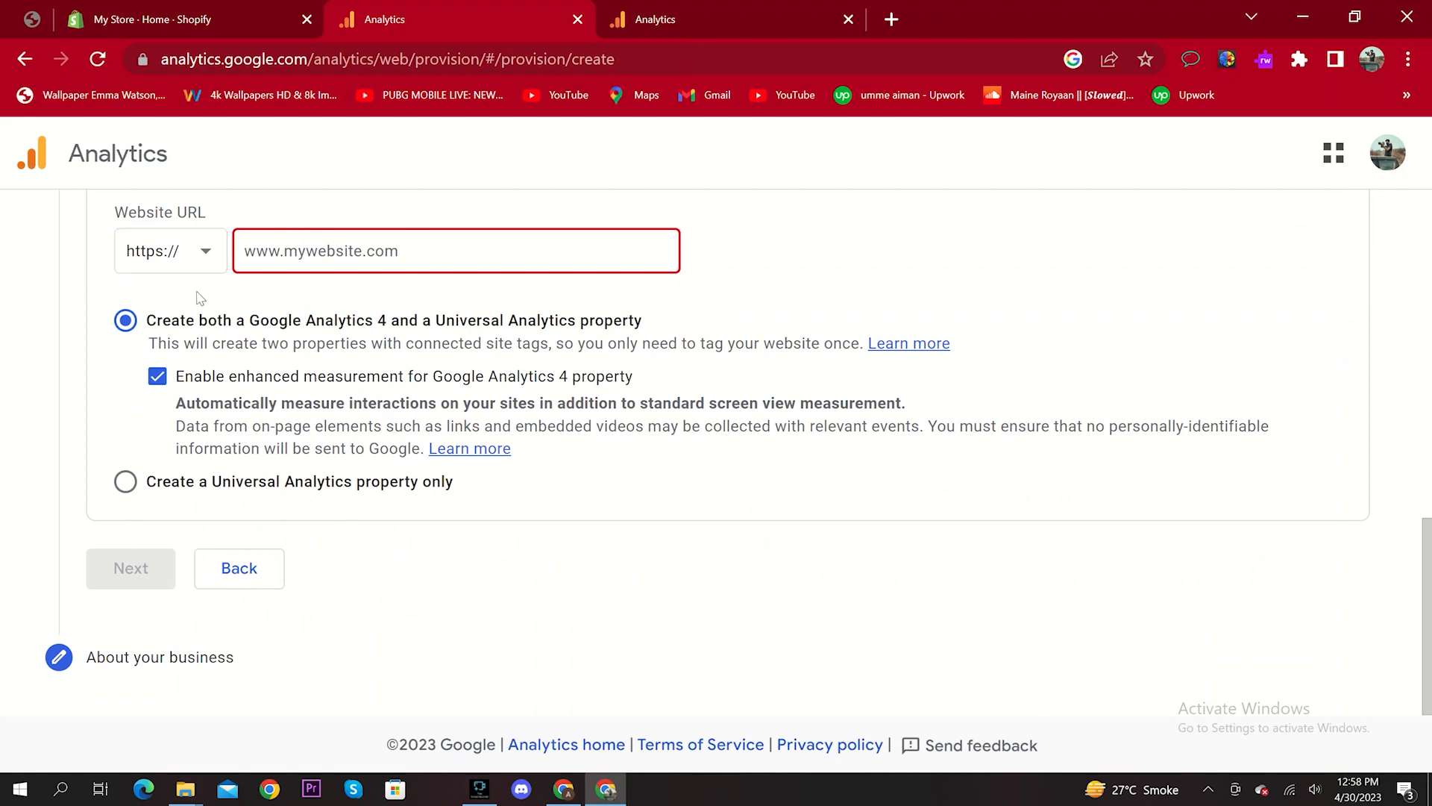
scroll(219, 381, up, 3)
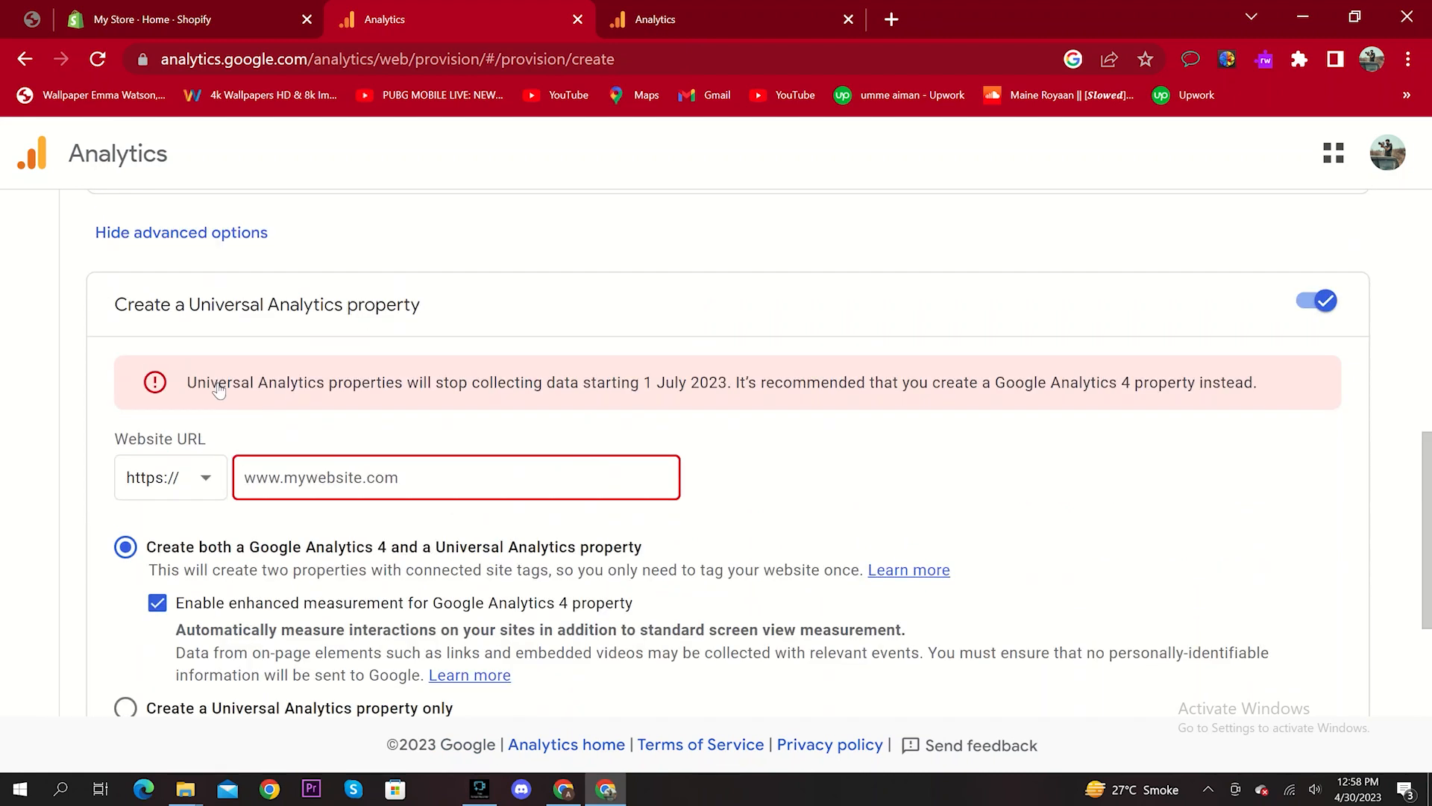
Hide the advanced property options and describe the business as Small, with measuring customer engagement and increasing conversions as intended uses.
click(164, 232)
click(145, 573)
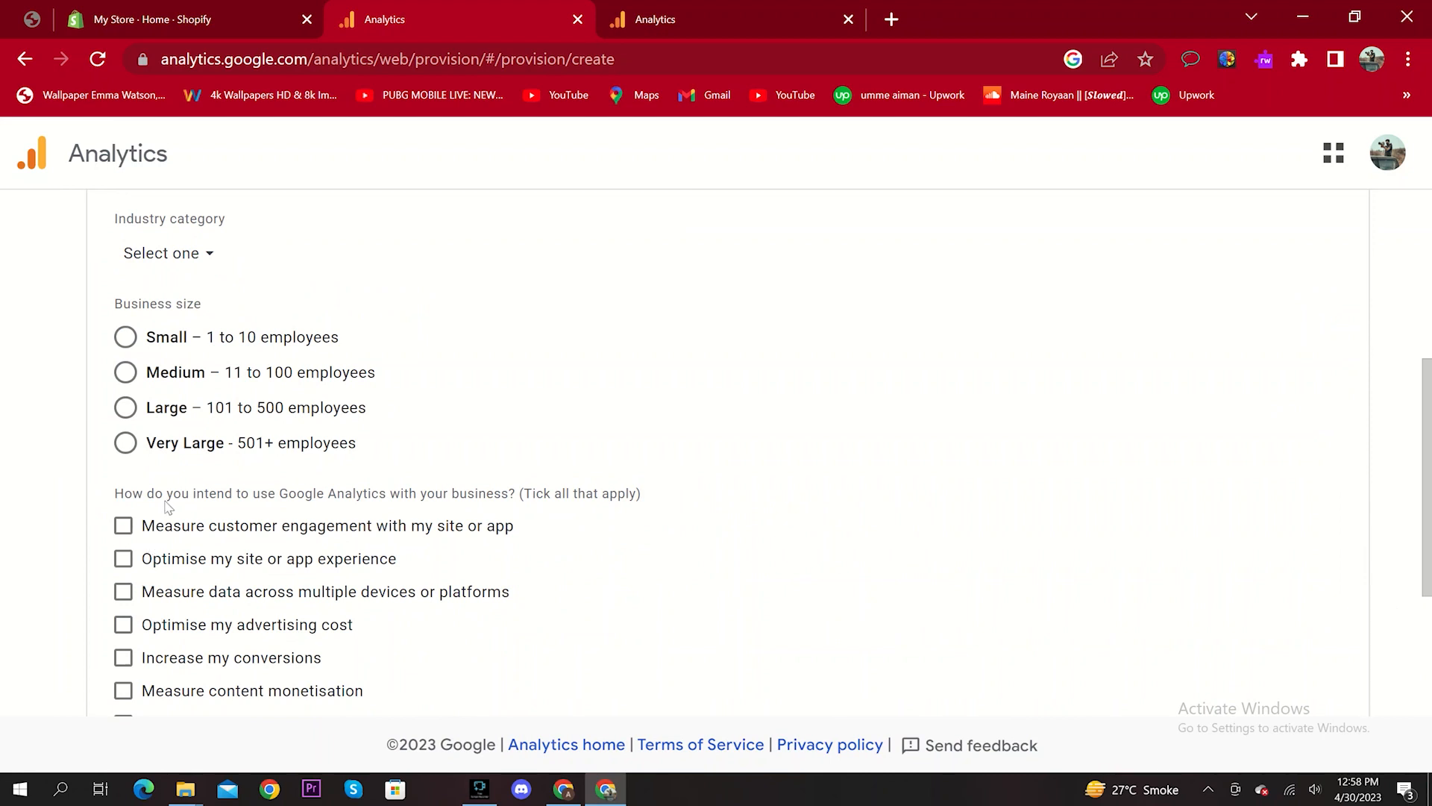
click(125, 527)
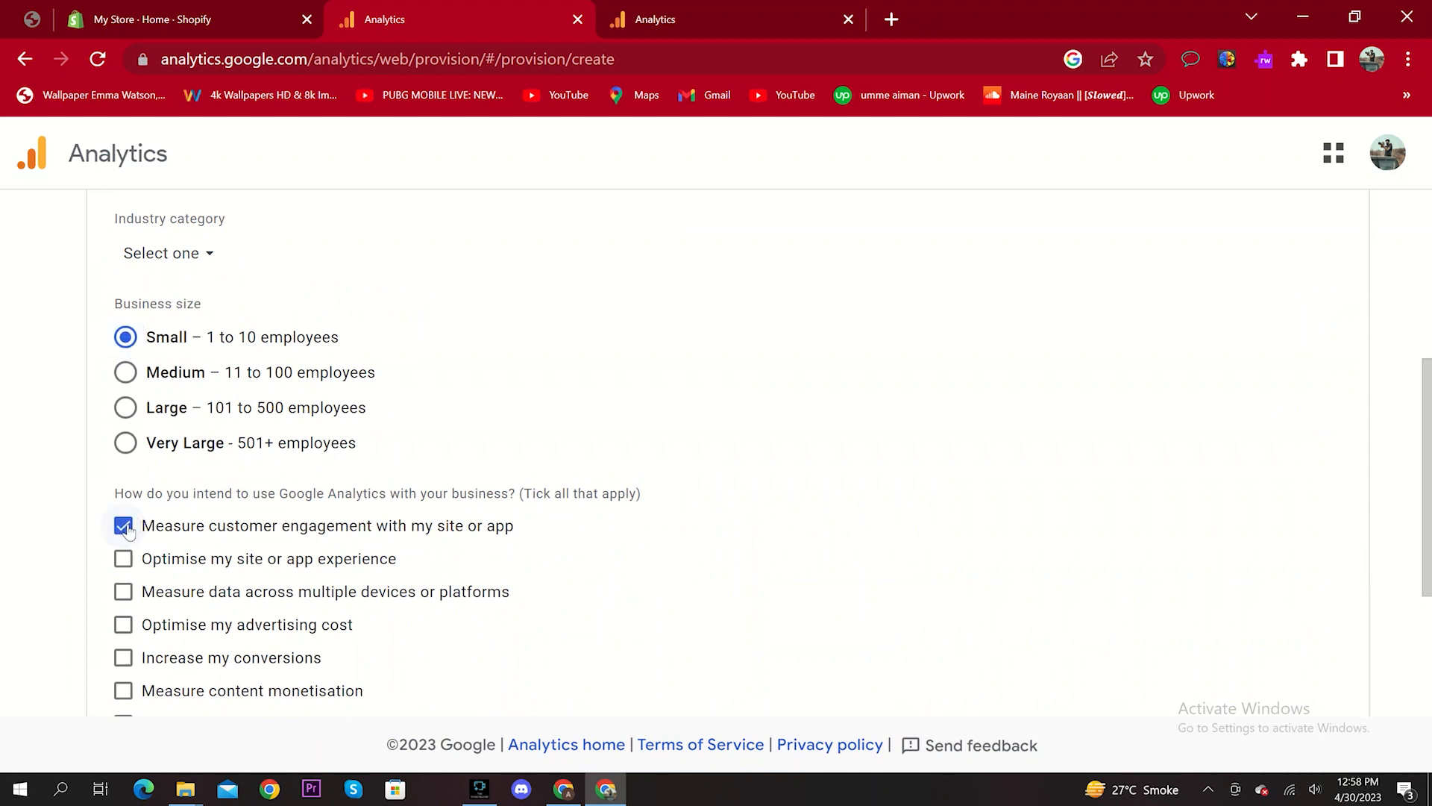
click(123, 657)
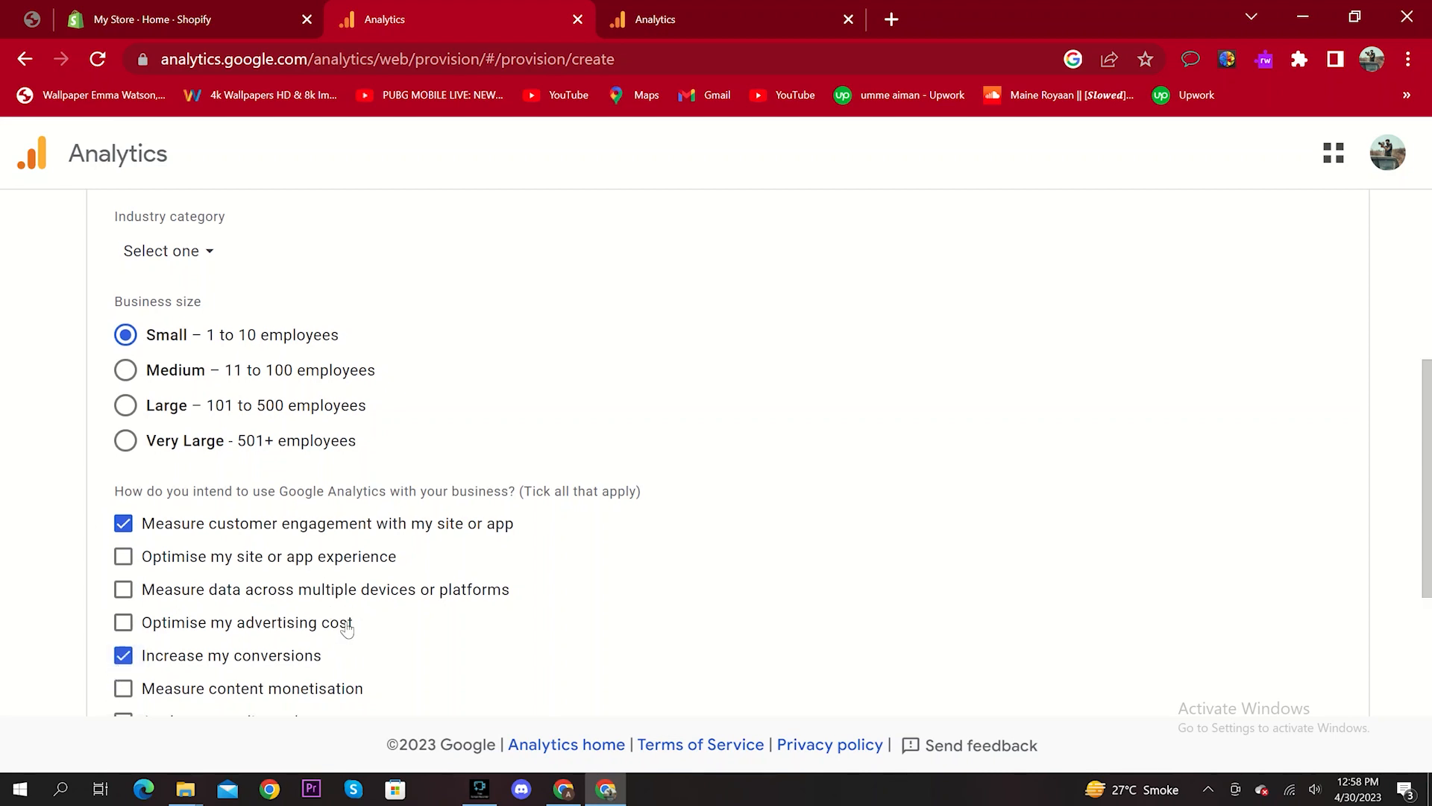
Create the account, accept the United Kingdom terms of service and Data Processing Terms, and save the email preferences with every option unticked.
scroll(351, 627, down, 3)
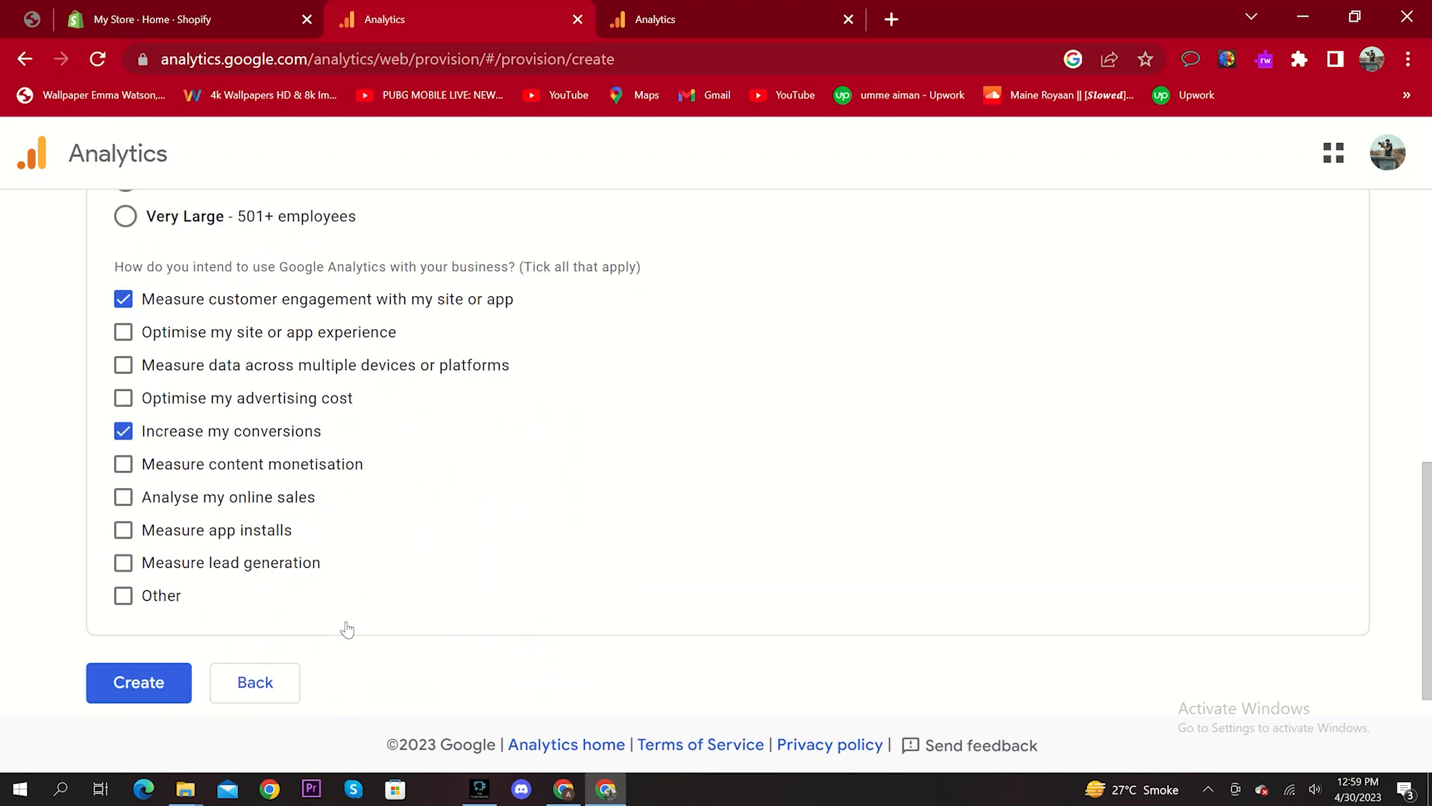
click(149, 671)
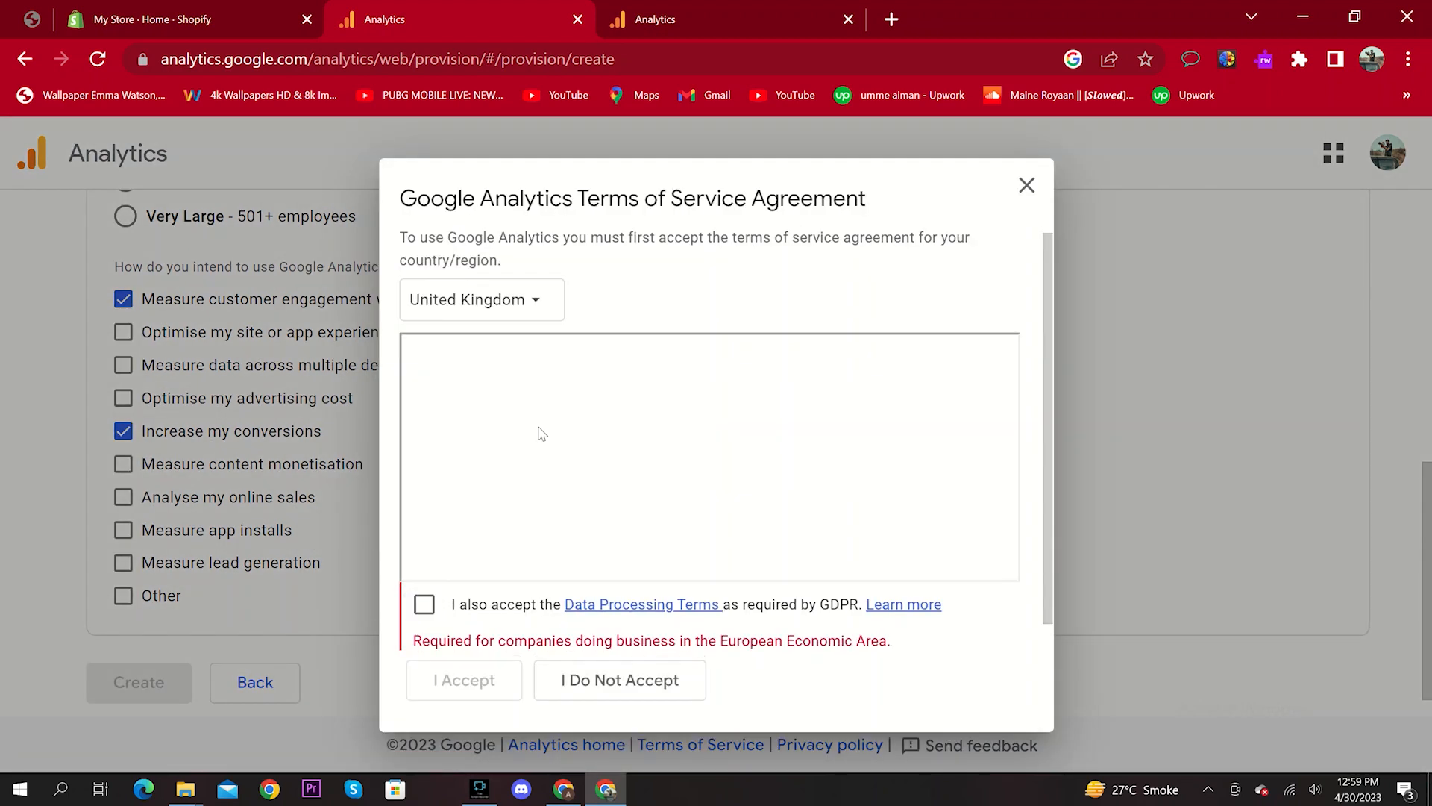
scroll(542, 434, down, 1)
scroll(529, 490, down, 10)
click(424, 577)
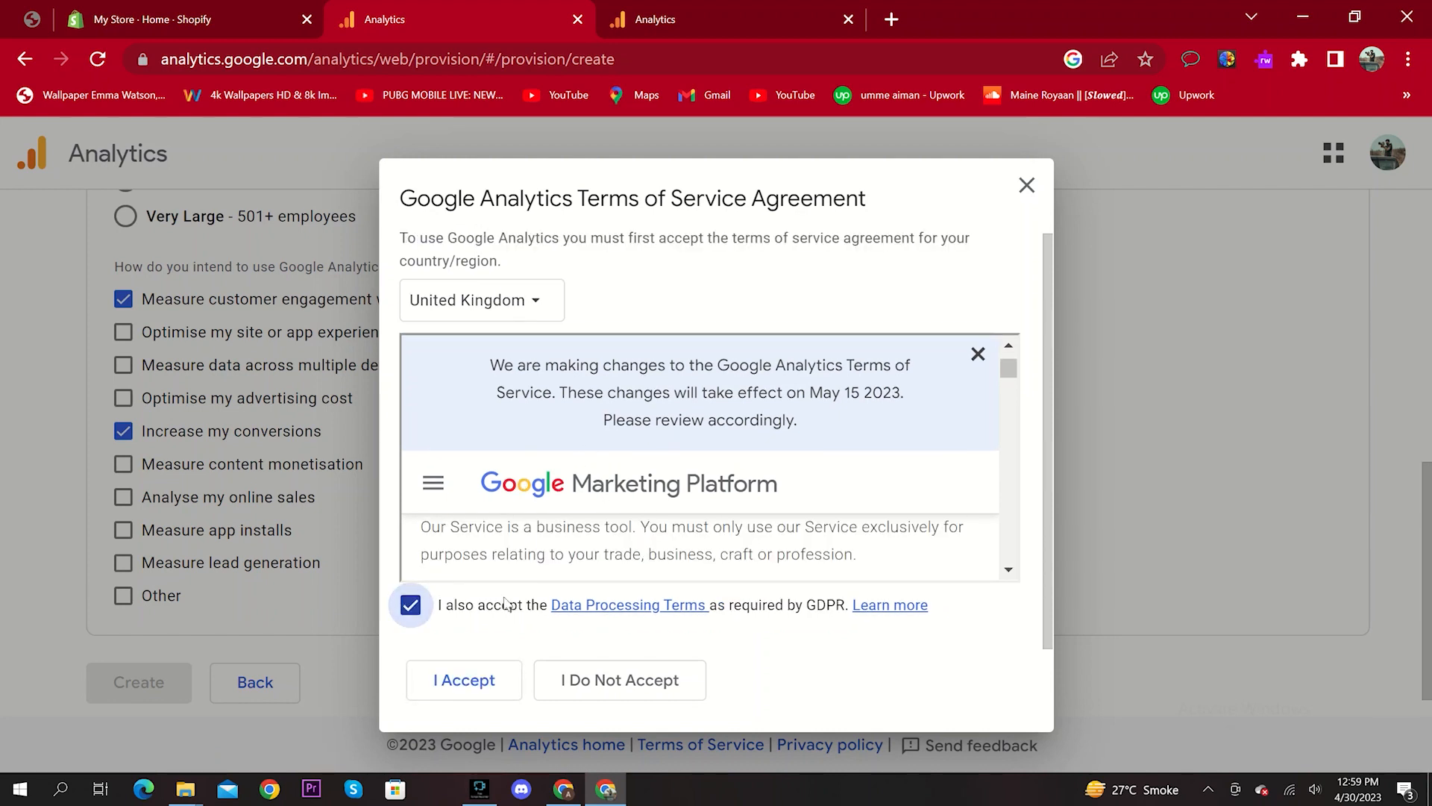
click(465, 680)
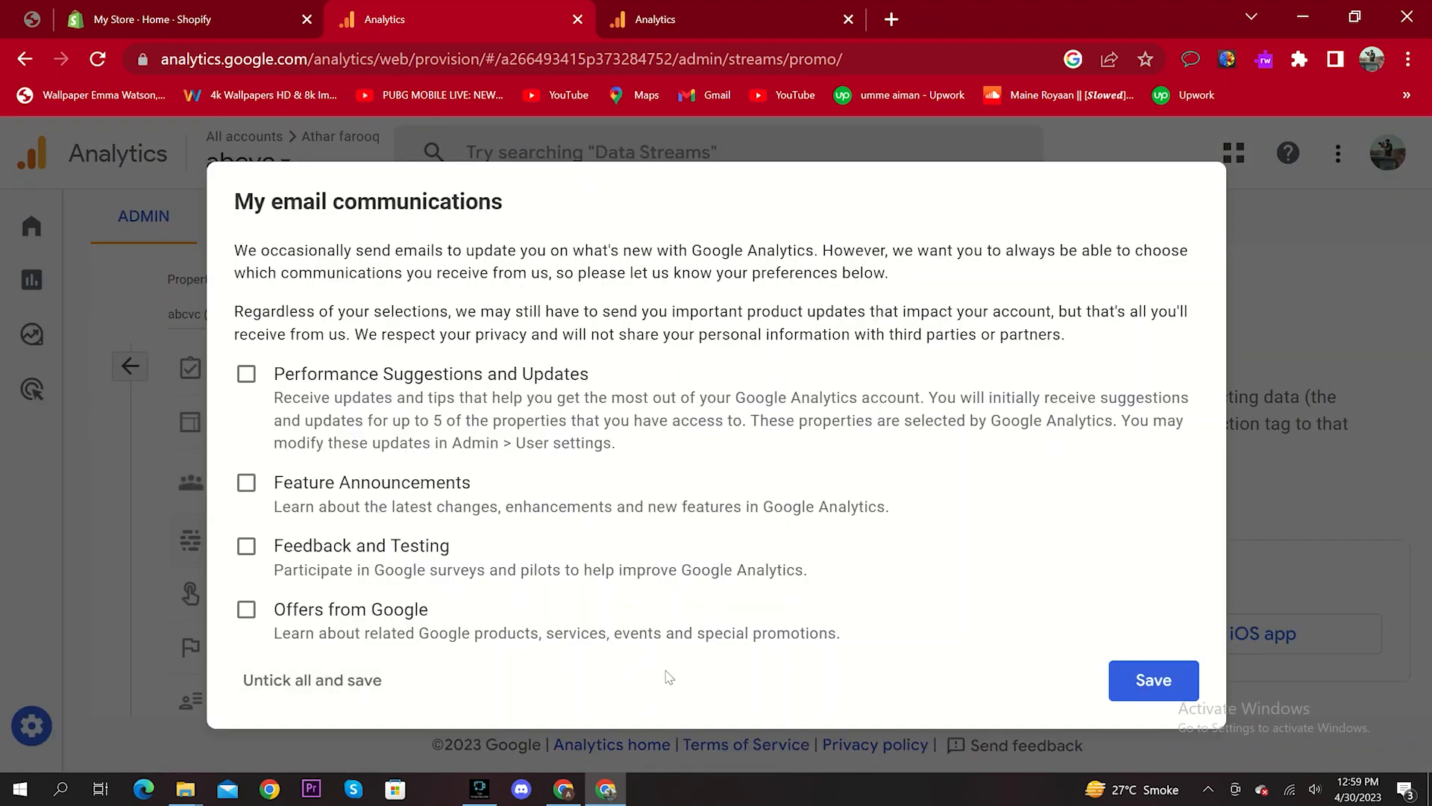
click(1164, 681)
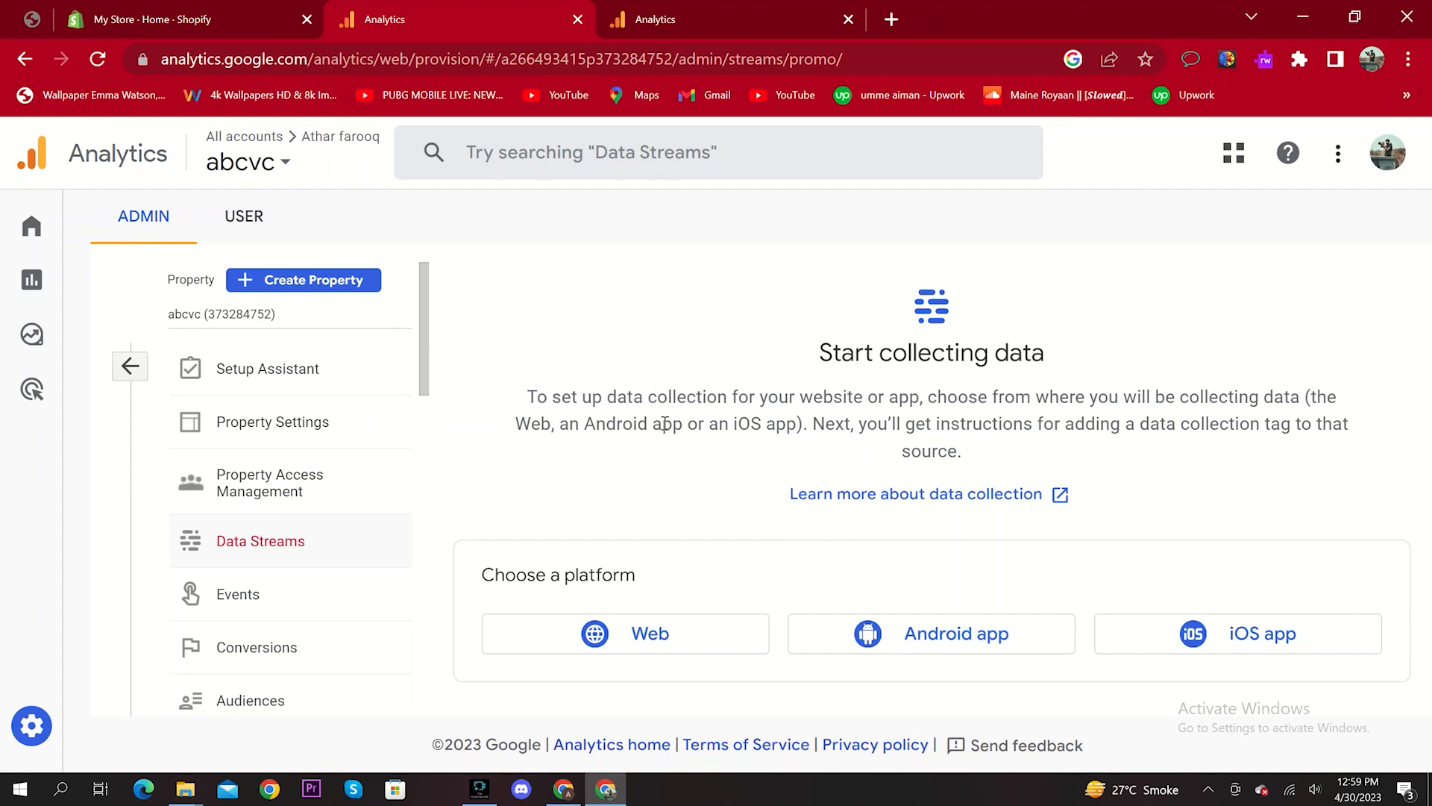
Switch to the Shopify admin and bring up the search for apps.
click(187, 8)
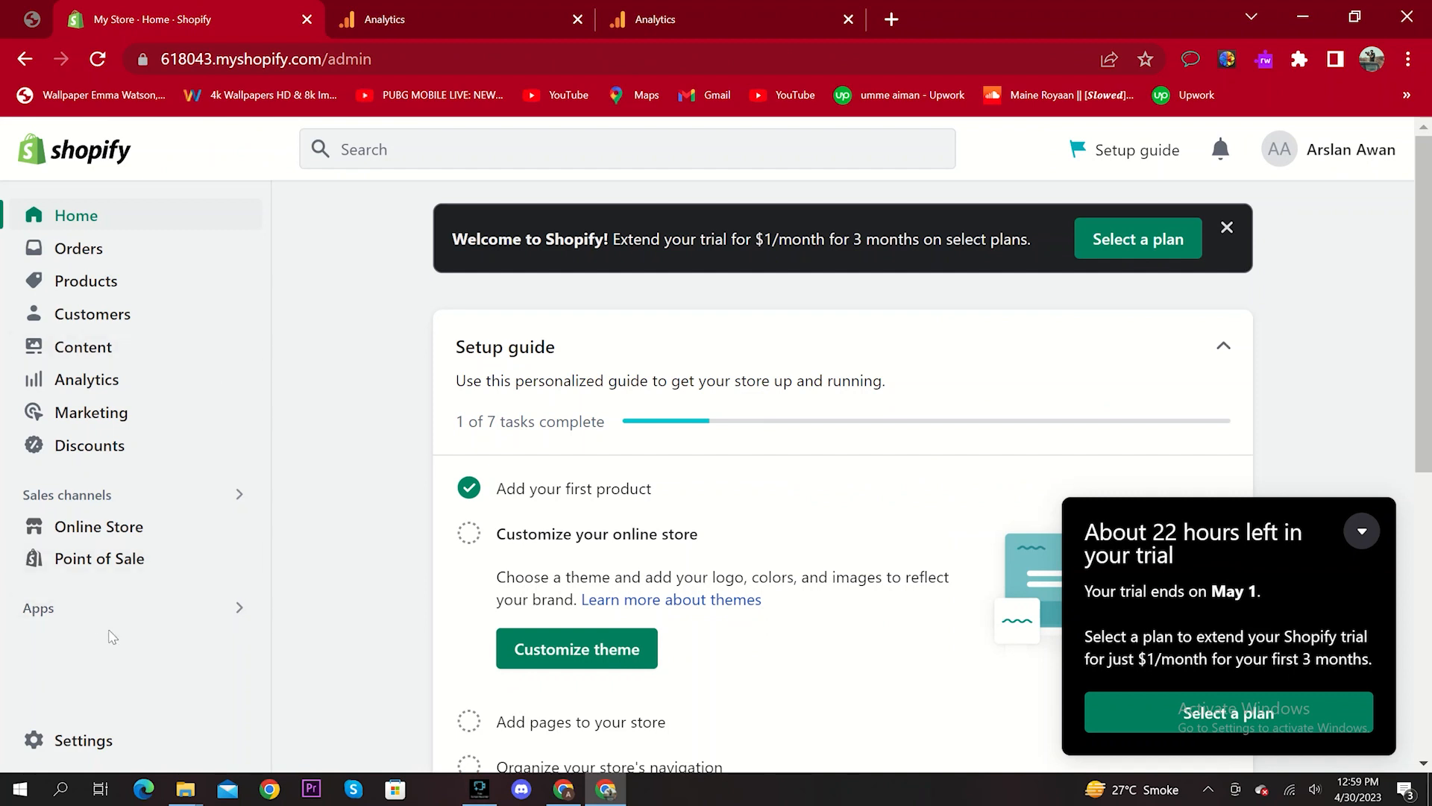
click(212, 625)
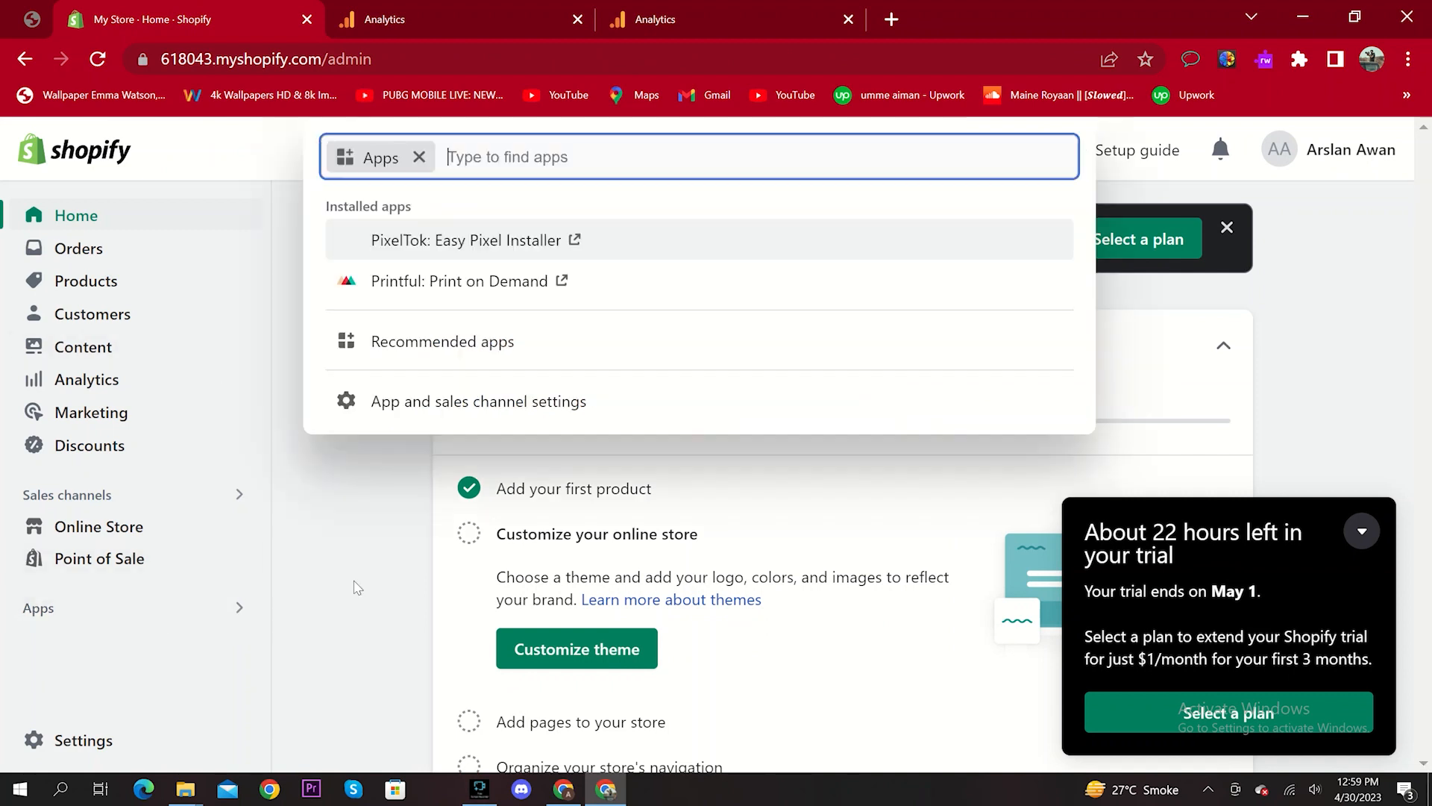
text(google)
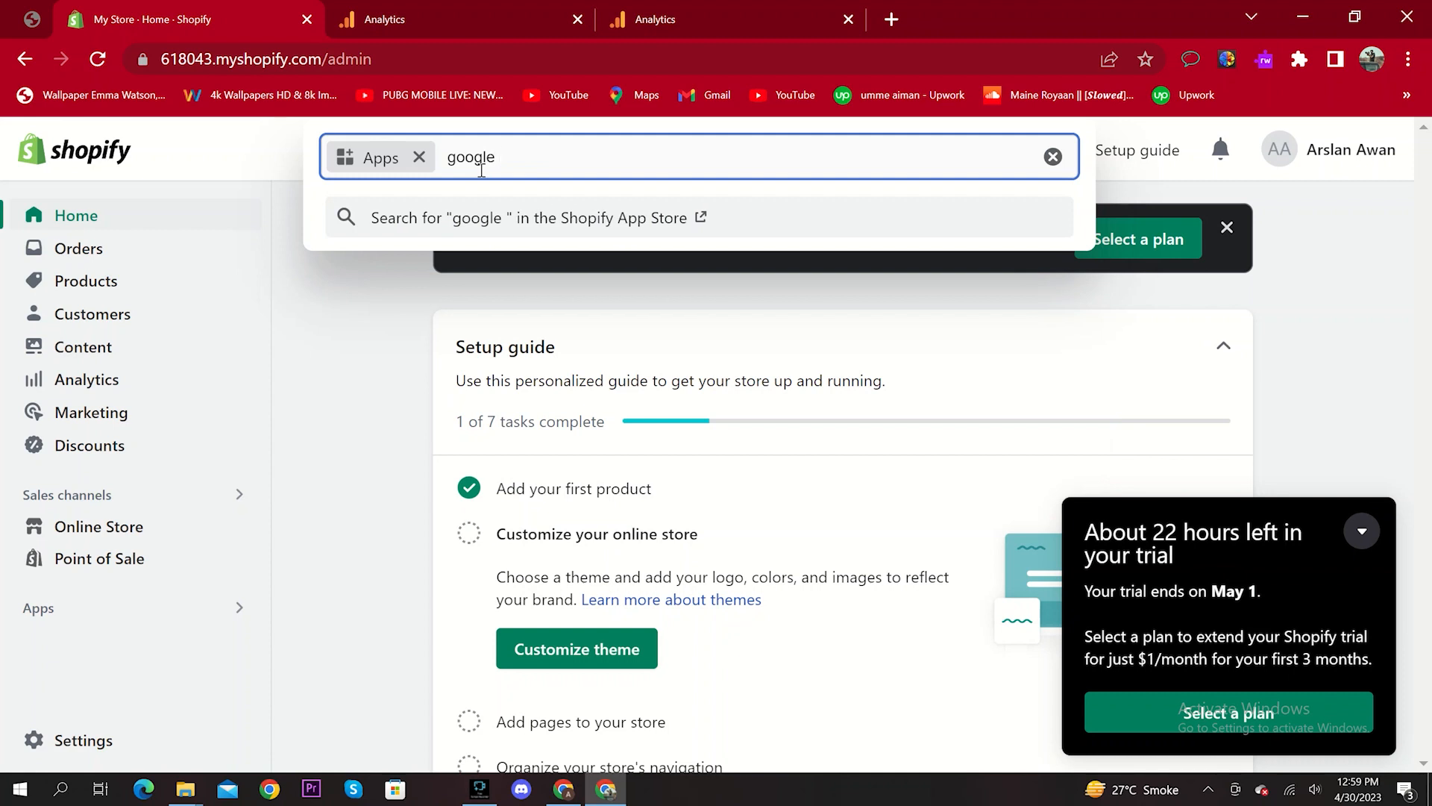
key(BackSpace)
key(BackSpace)
key(BackSpace)
key(BackSpace)
key(BackSpace)
key(BackSpace)
key(BackSpace)
key(BackSpace)
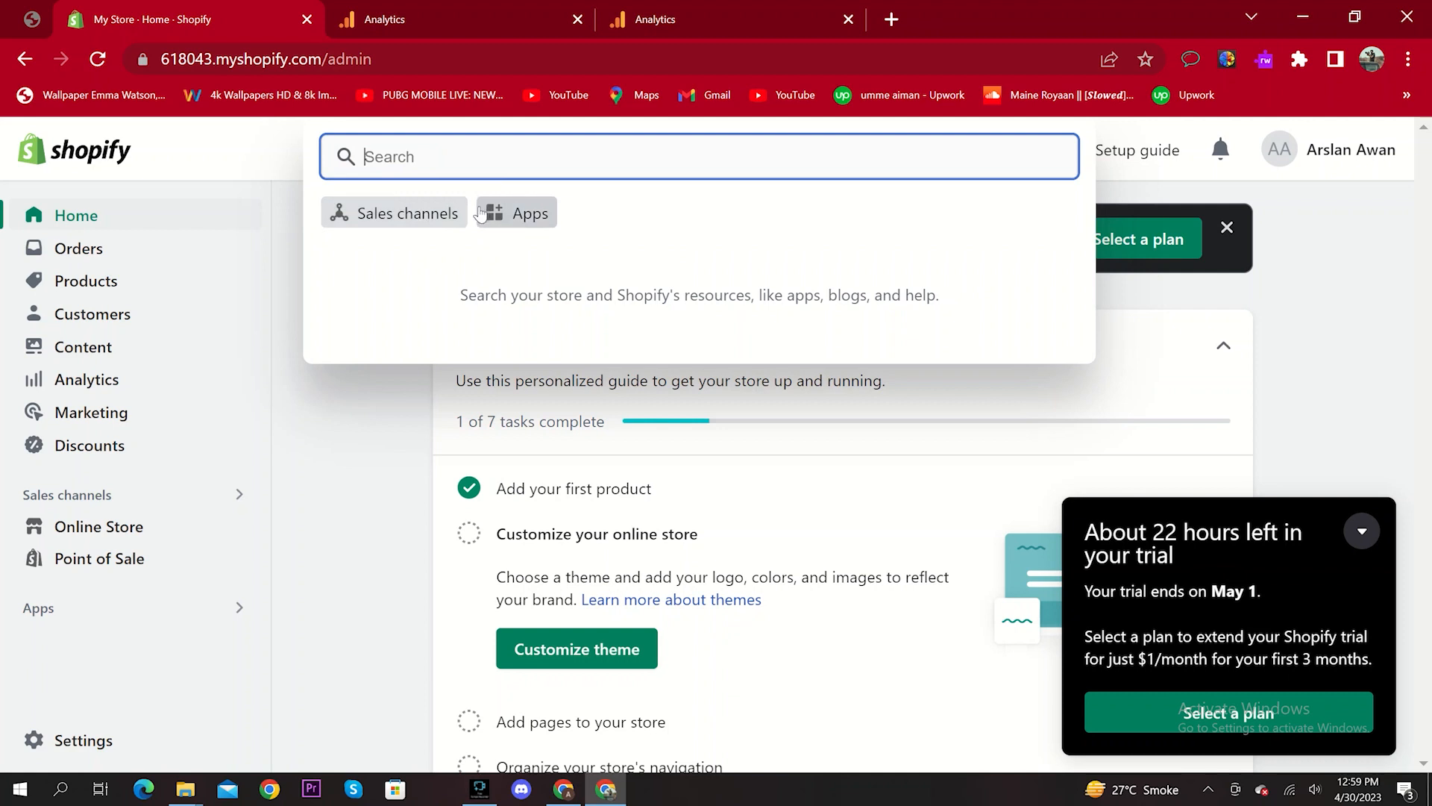
click(518, 217)
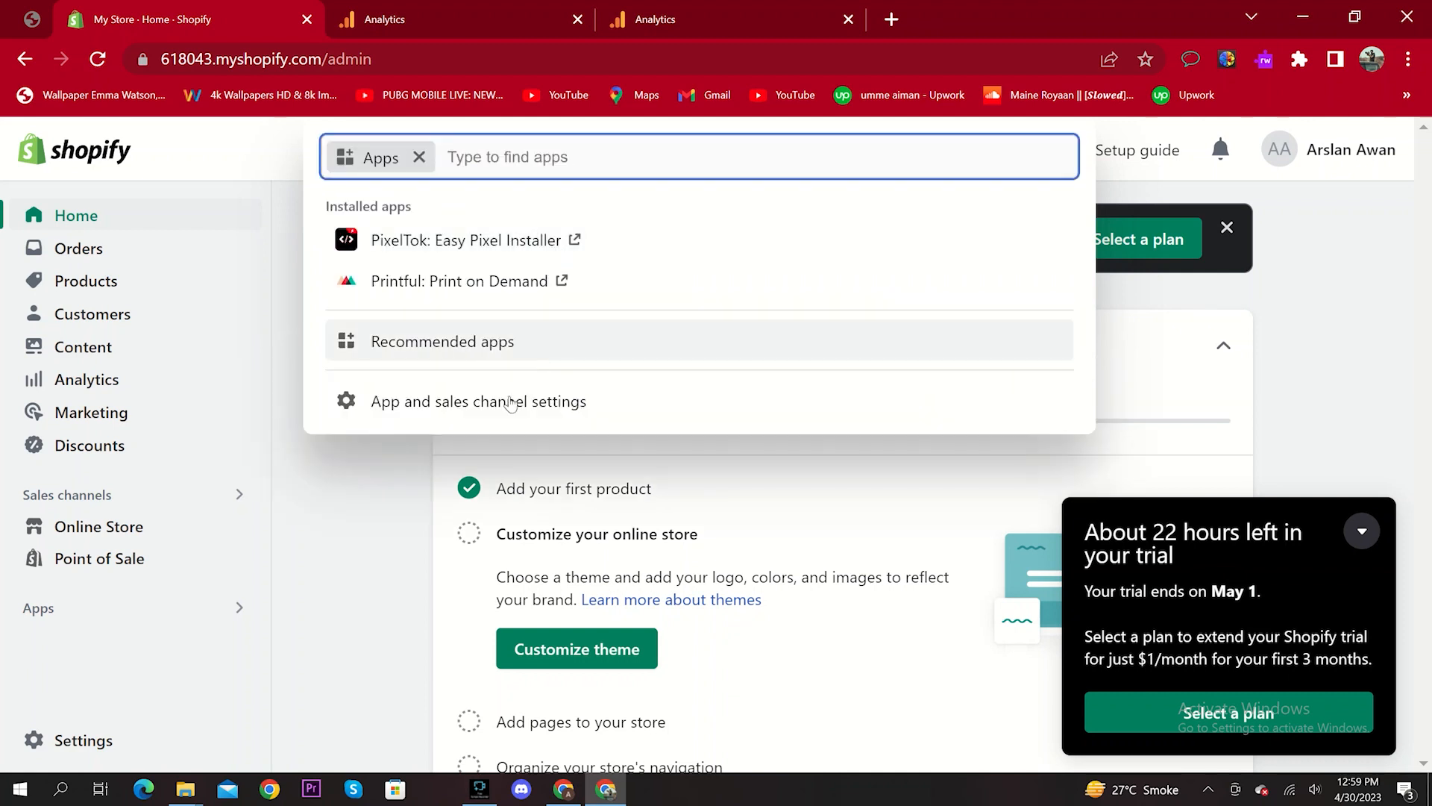
Go through the app and sales channel settings to the Shopify App Store, search for "google analytics" and open Analyzely - Google Analytics 4.
click(502, 411)
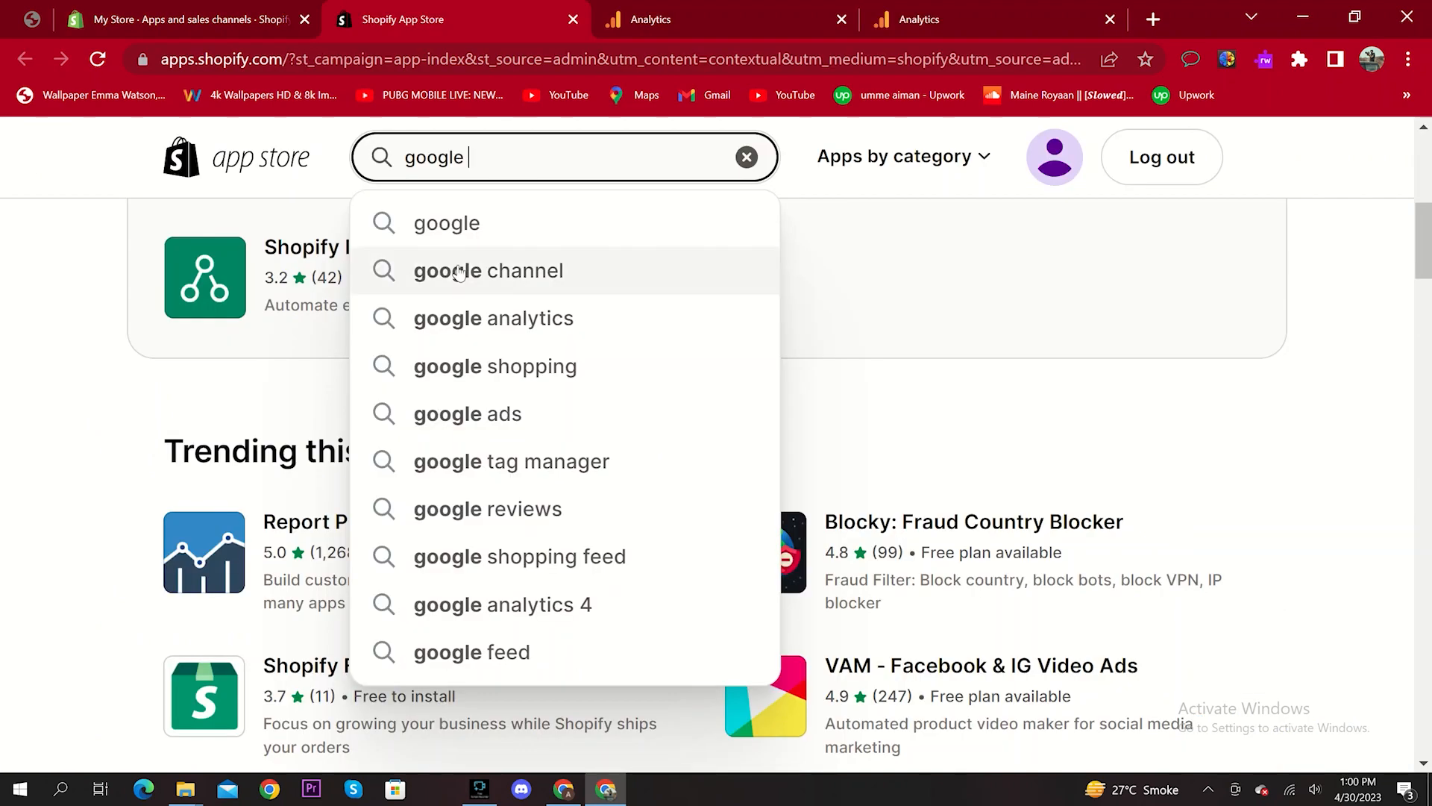
click(493, 321)
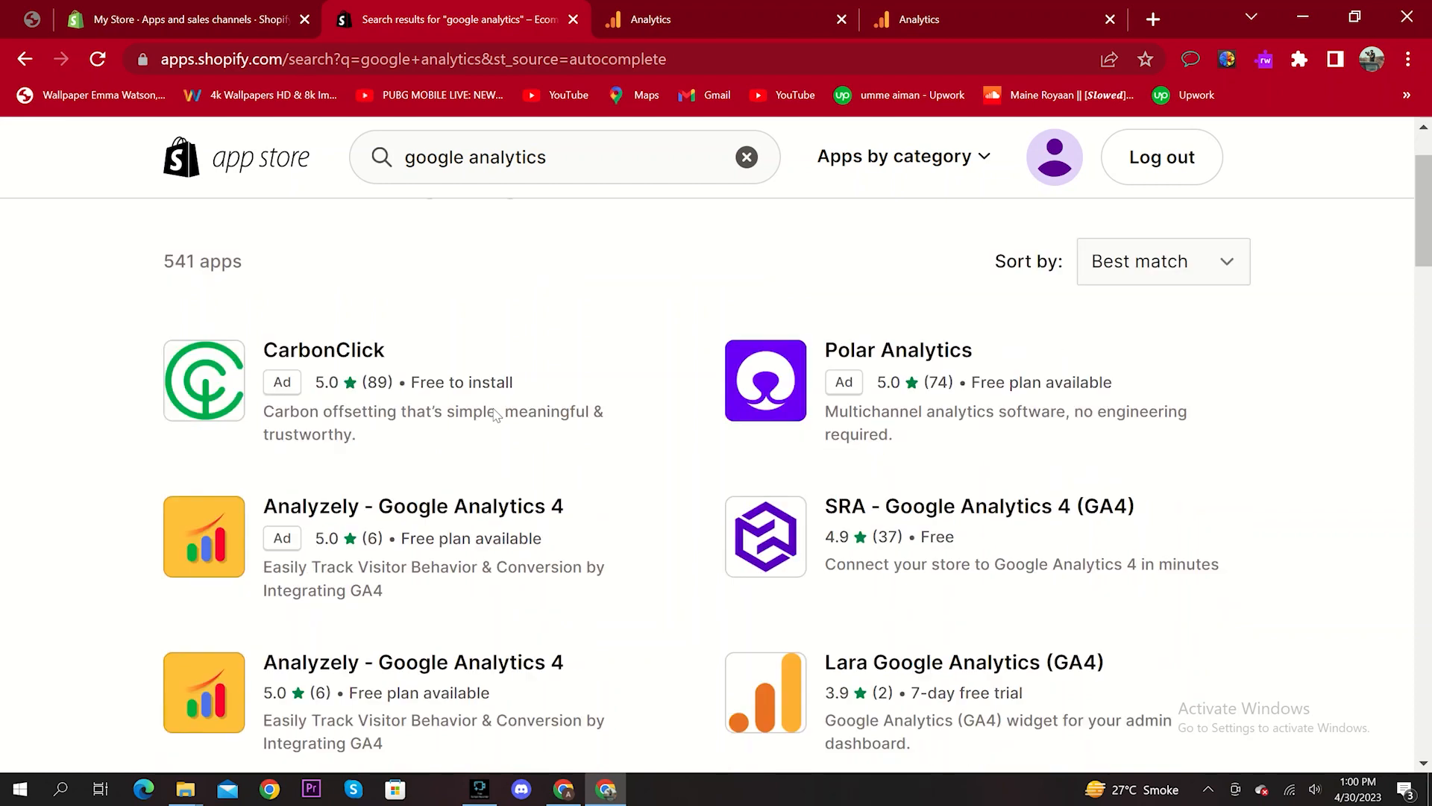
click(522, 556)
click(1176, 308)
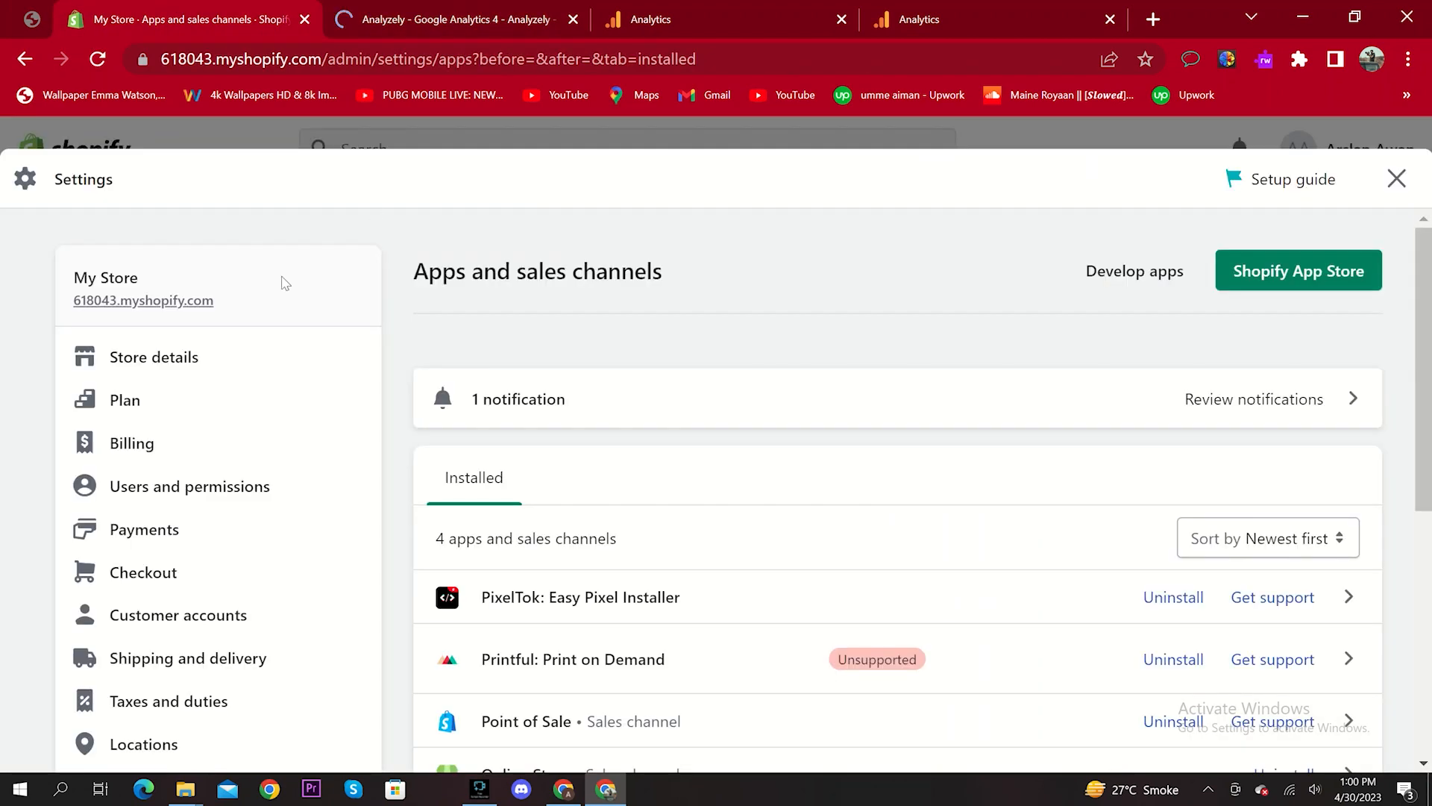
Switch back to the Shopify admin and leave the settings for the admin home page.
click(188, 136)
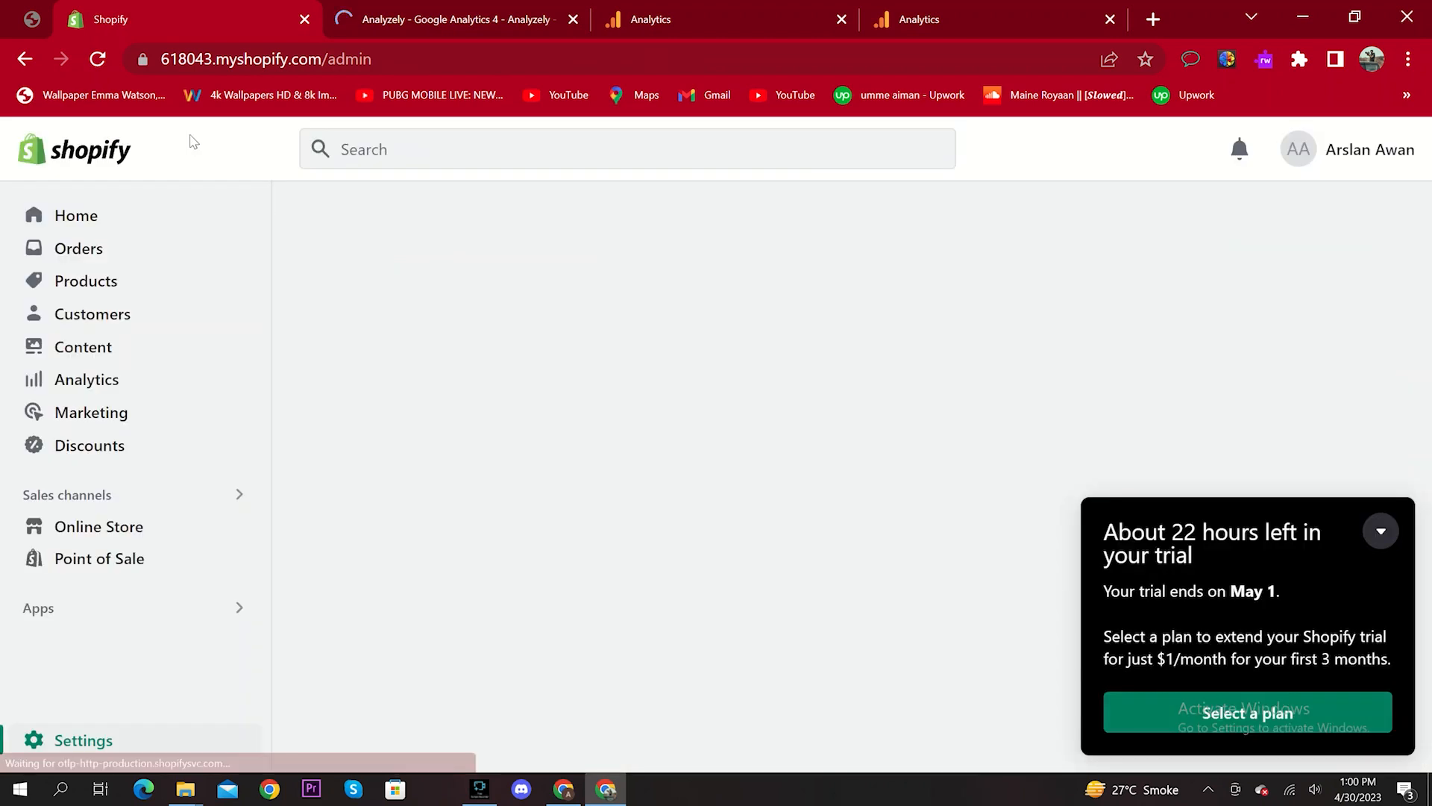